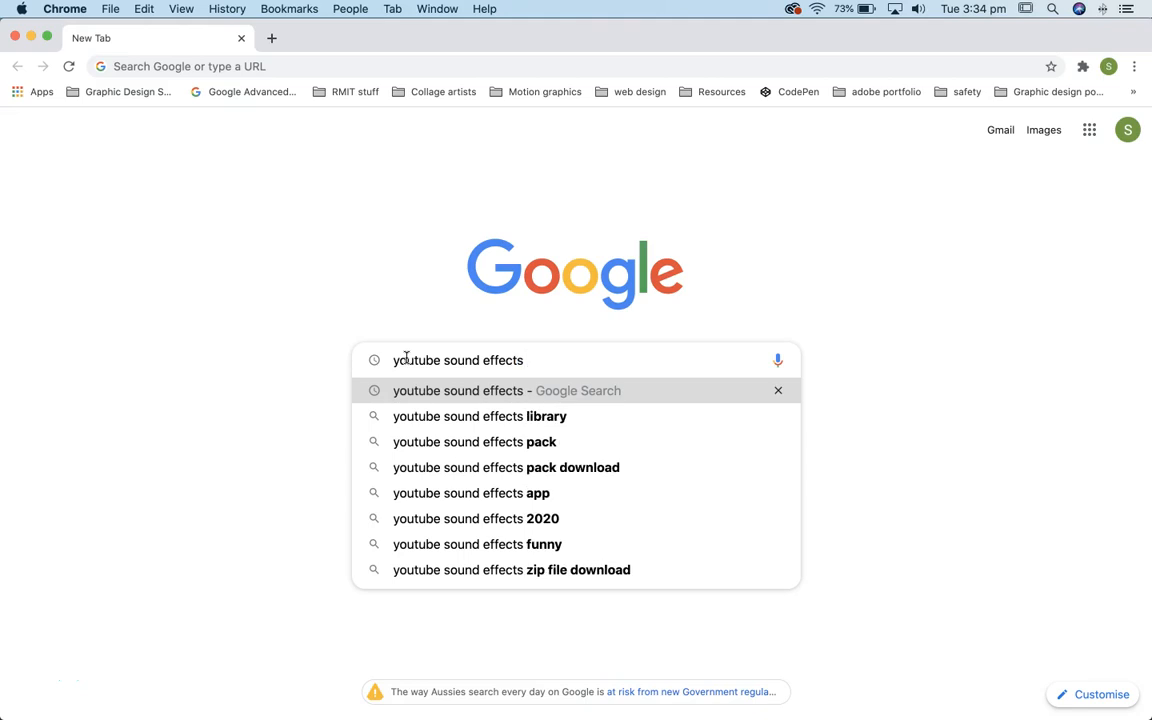
# Search Google for "youtube sound effects library" and open the sound effects collection in the classic YouTube Audio Library
pyautogui.click(429, 416)
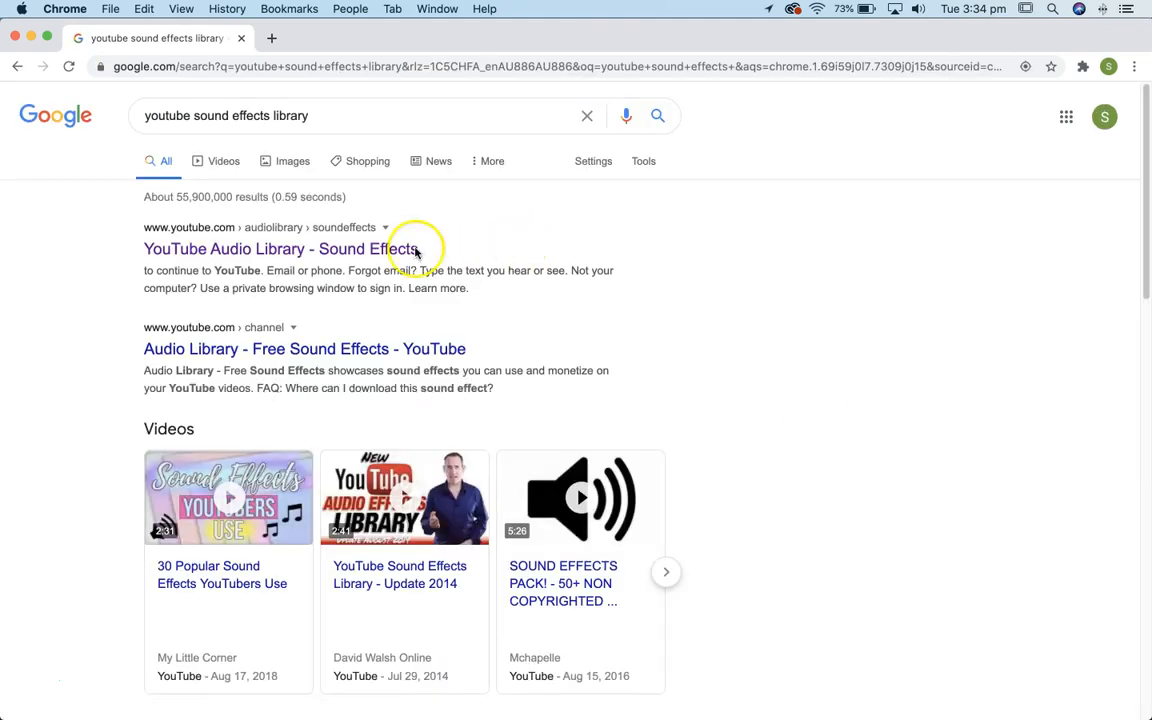
pyautogui.click(274, 248)
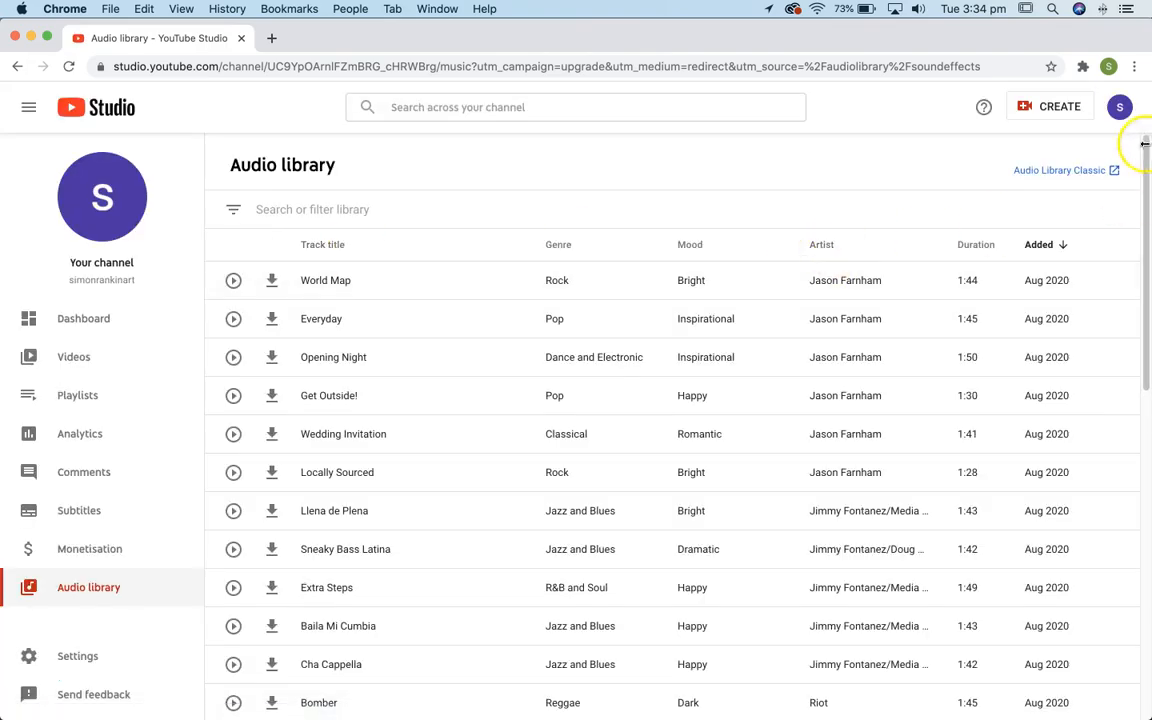
pyautogui.click(1076, 172)
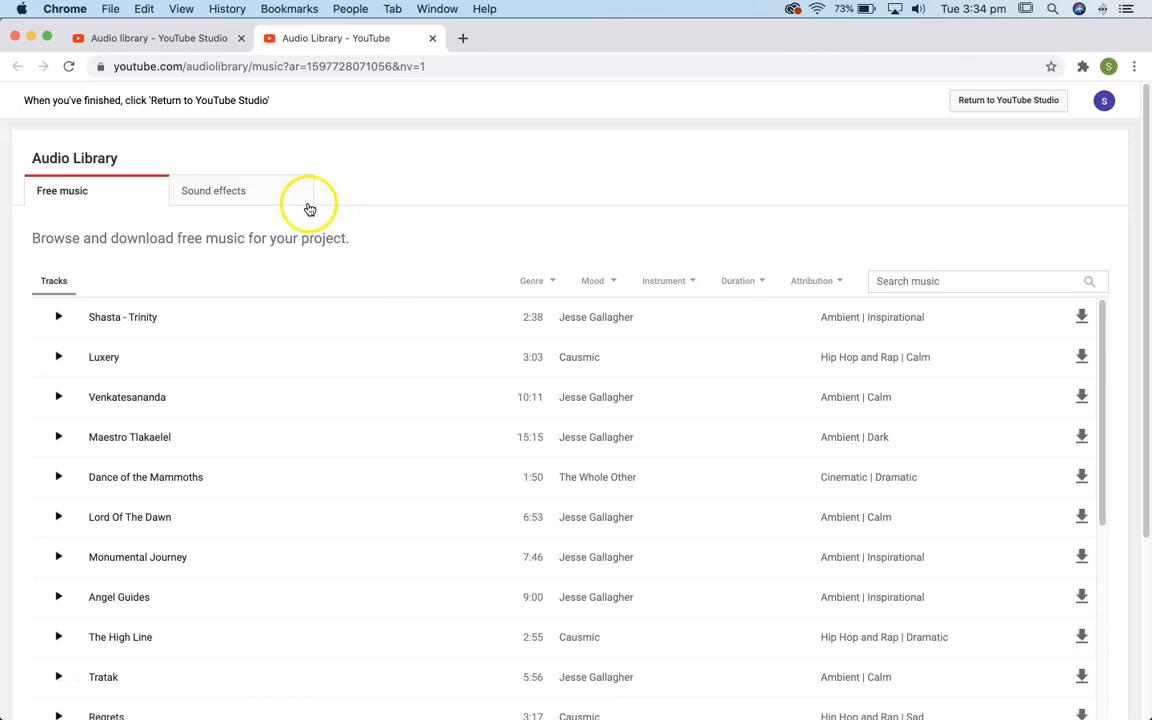
pyautogui.click(220, 190)
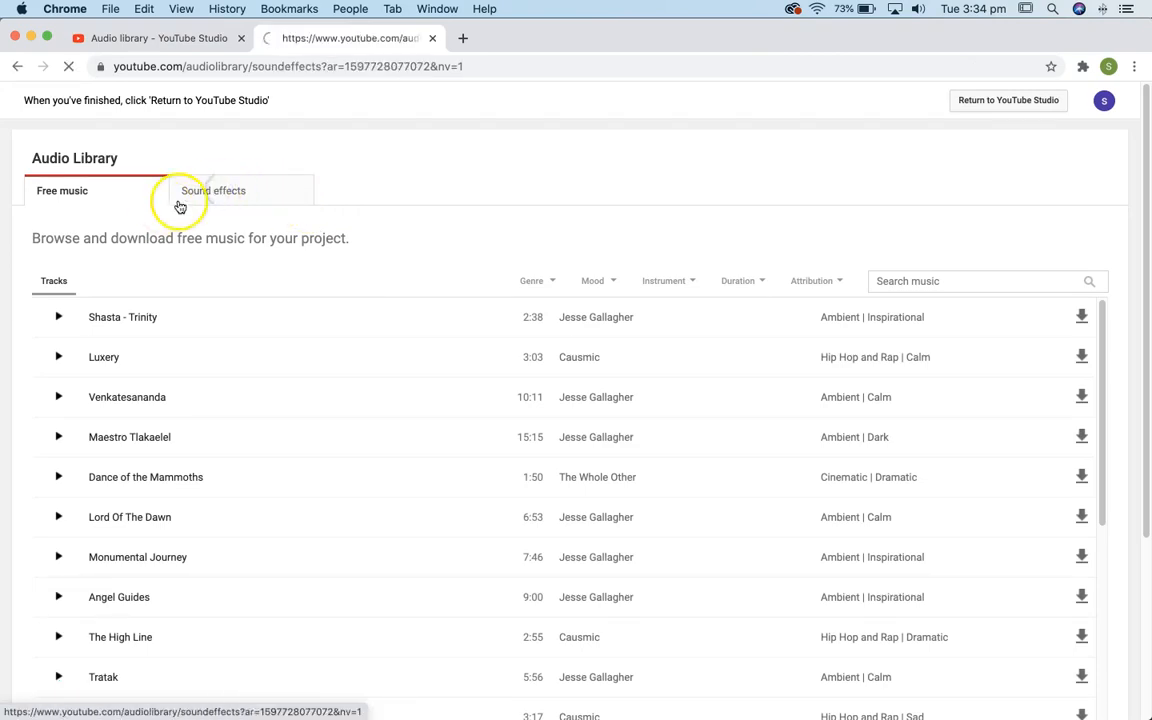
# Search the sound effects for "jungle" and download Jungle Atmosphere Late Night after previewing it and Jungle Atmosphere Afternoon
pyautogui.click(914, 311)
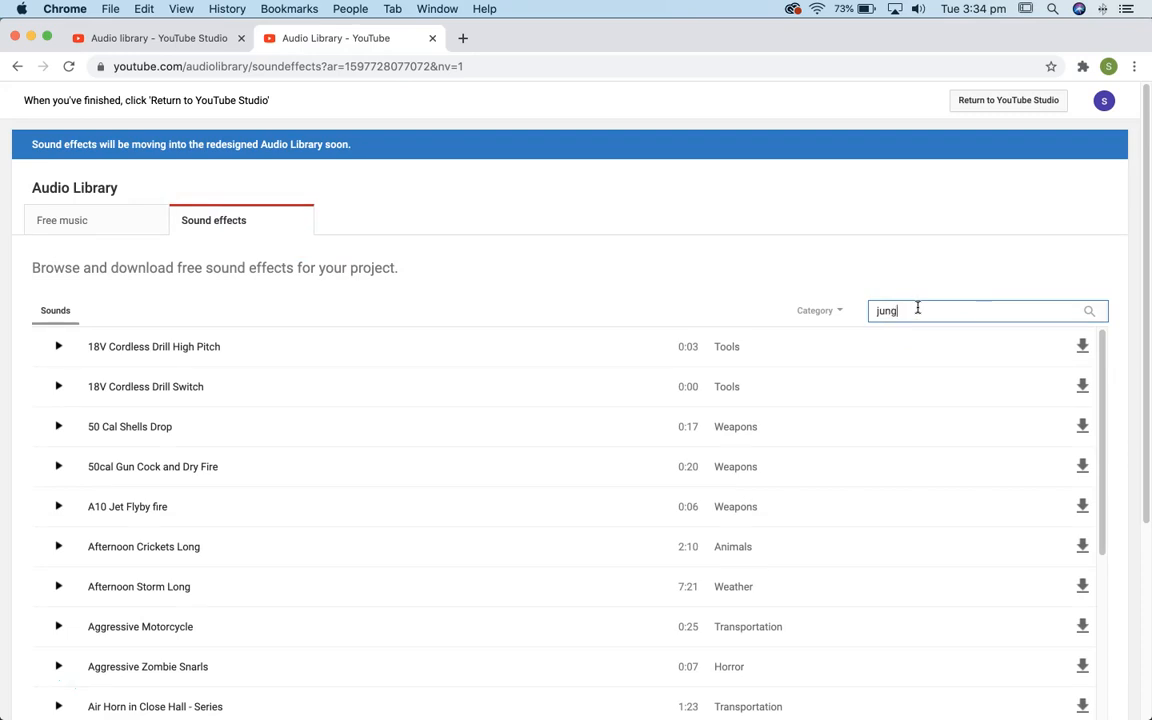
pyautogui.press('Return')
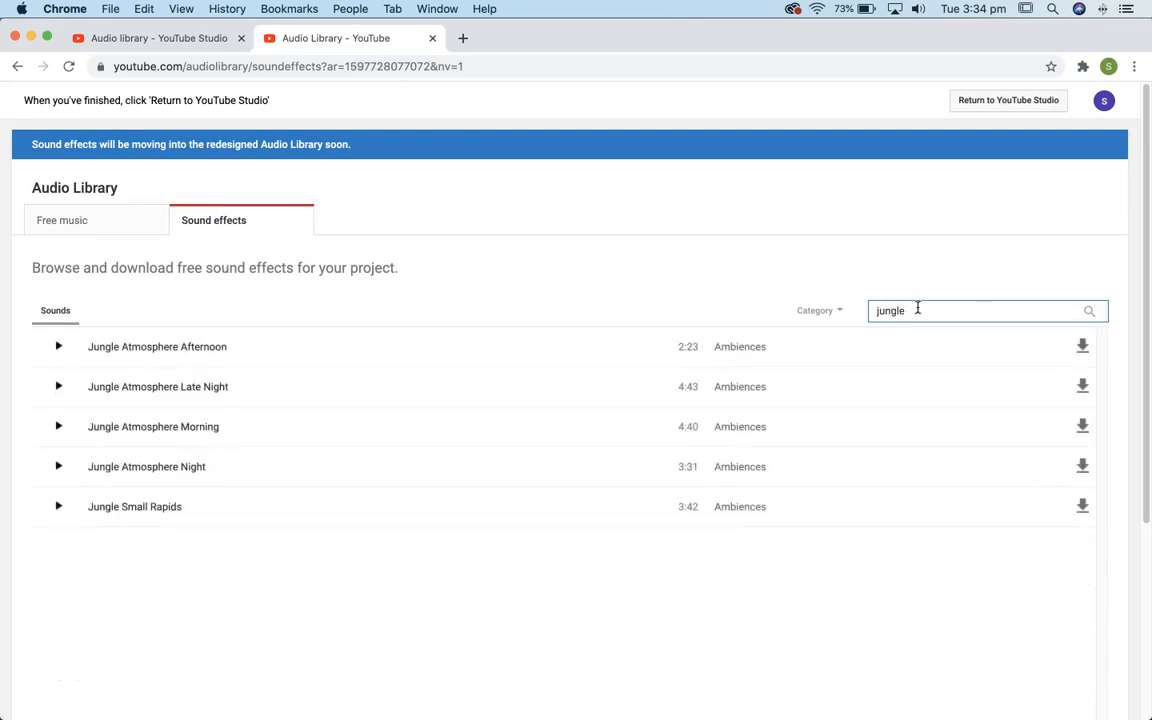
pyautogui.click(156, 350)
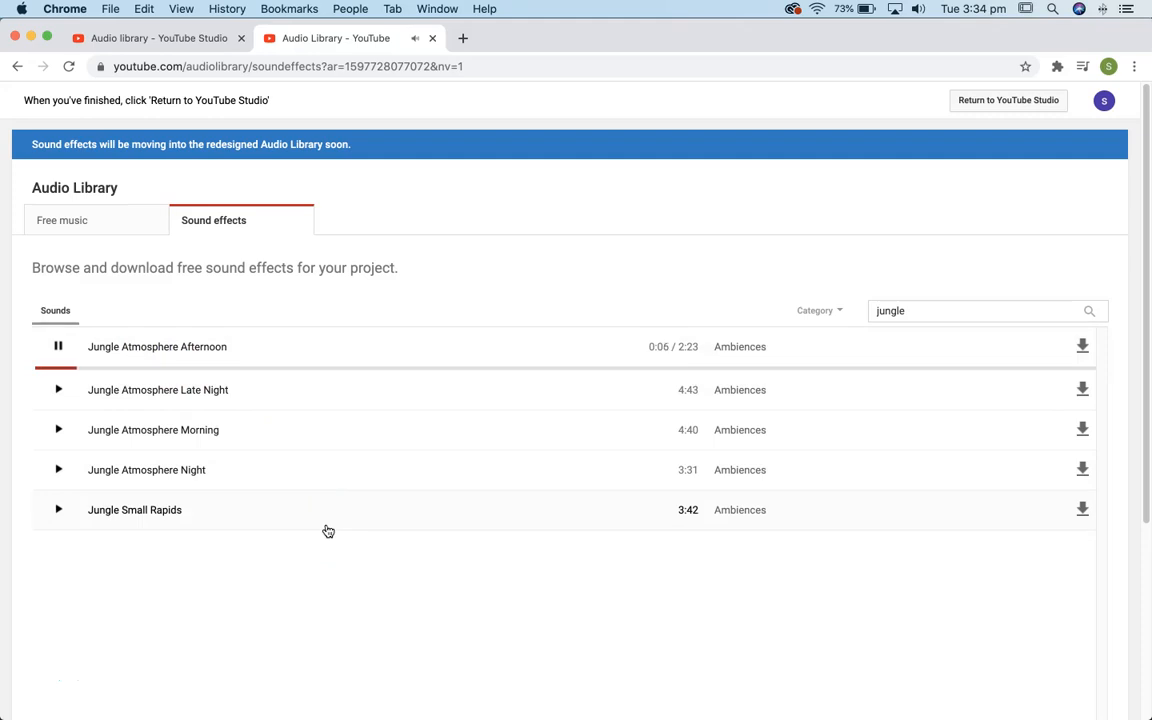
pyautogui.click(60, 349)
pyautogui.click(66, 390)
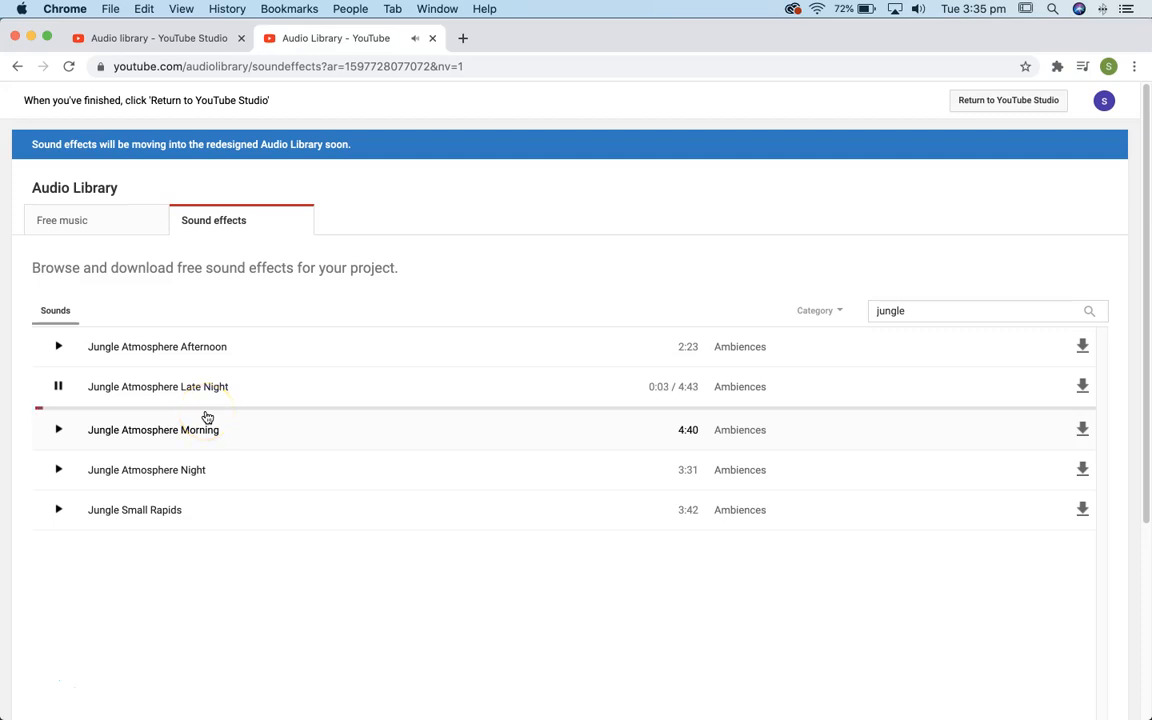
pyautogui.click(1083, 388)
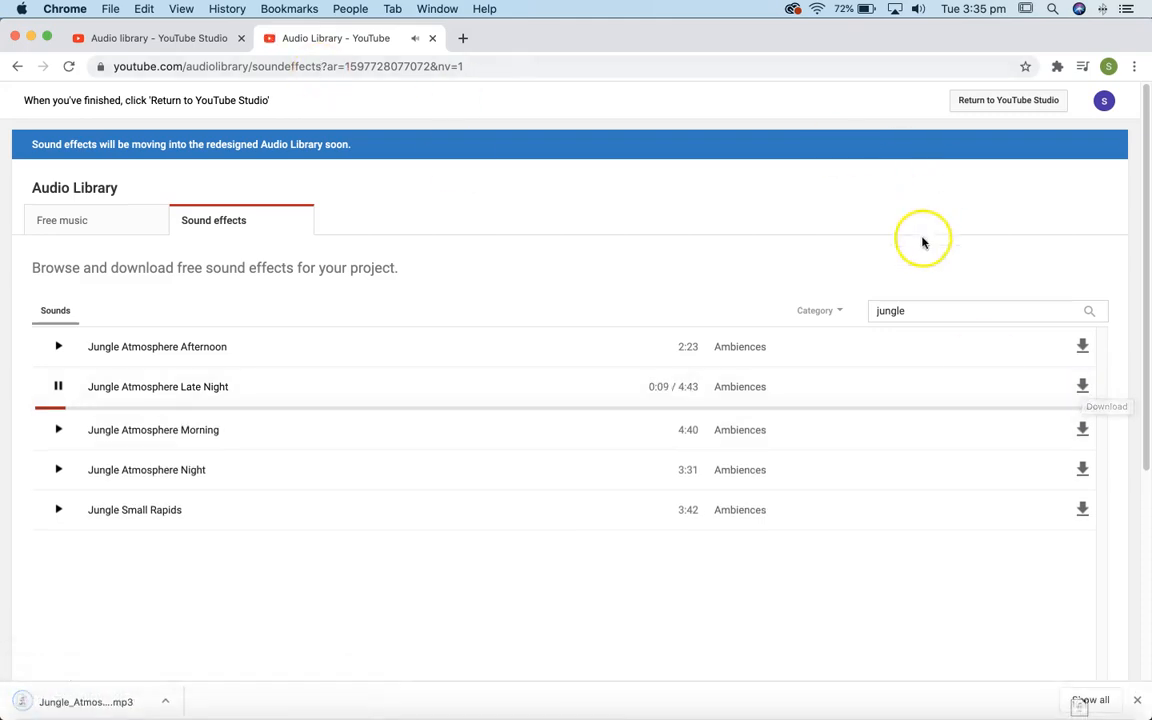
# Search the sound effects for "fly" and preview the Buzzing Fly sound
pyautogui.doubleClick(913, 311)
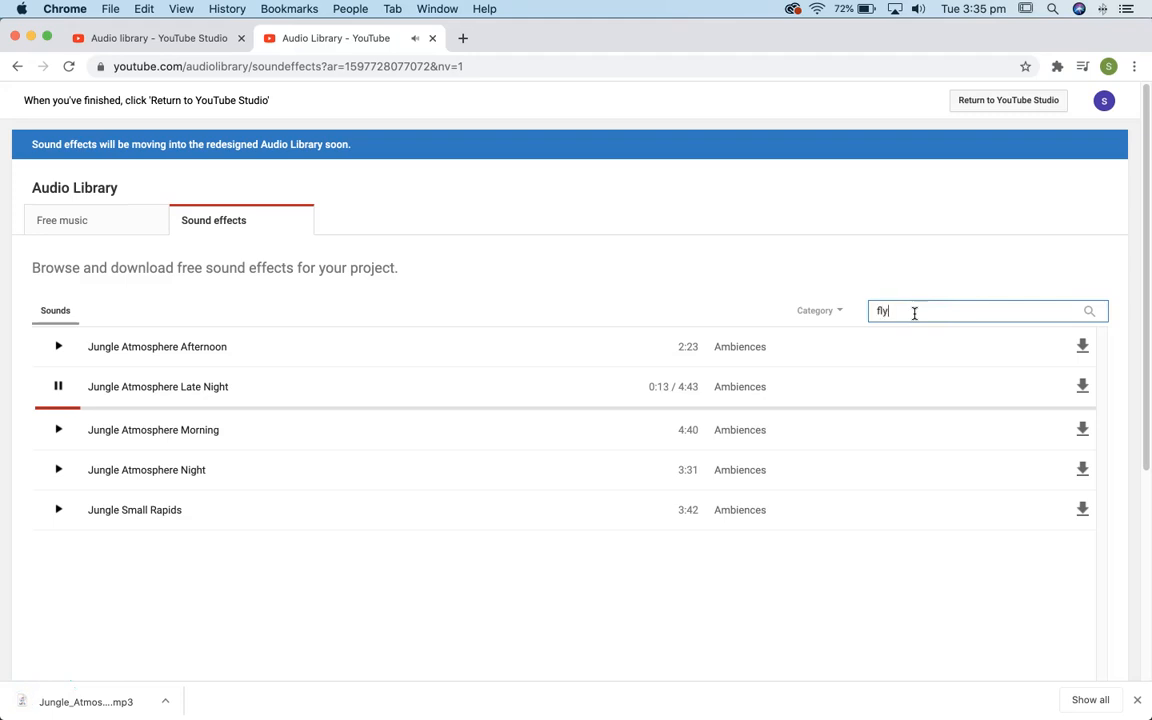
pyautogui.write('fly')
pyautogui.press('Return')
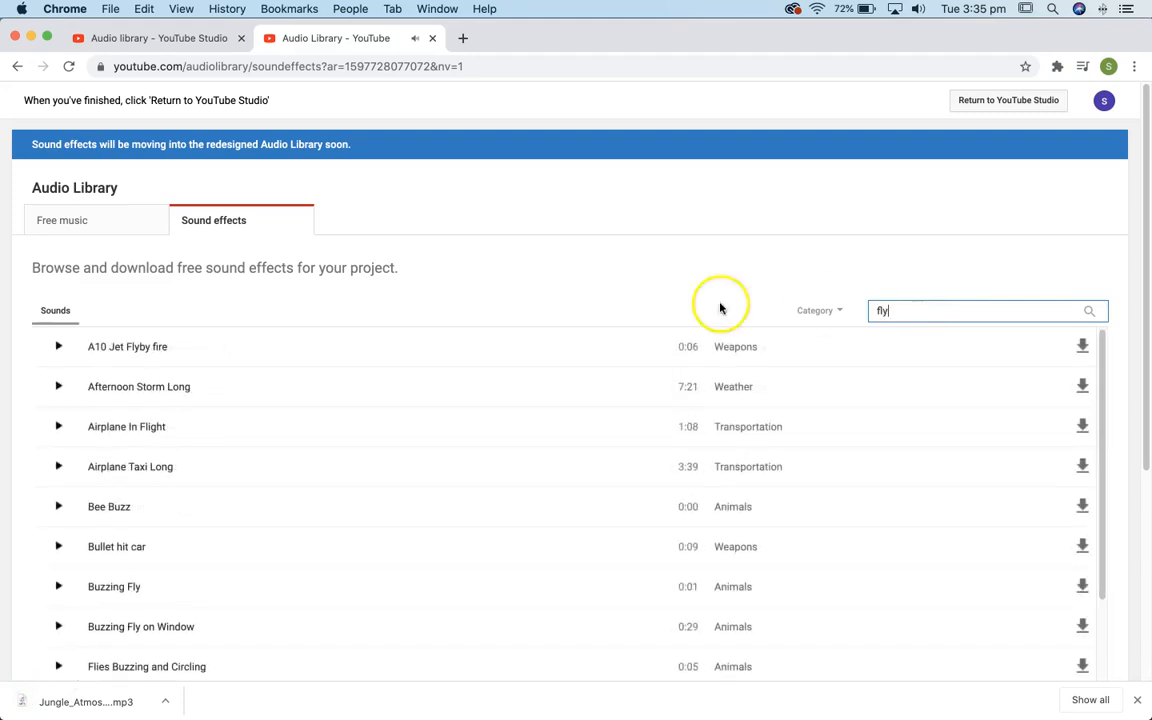
pyautogui.scroll(-1, 309, 447)
pyautogui.click(54, 566)
pyautogui.scroll(-2, 334, 519)
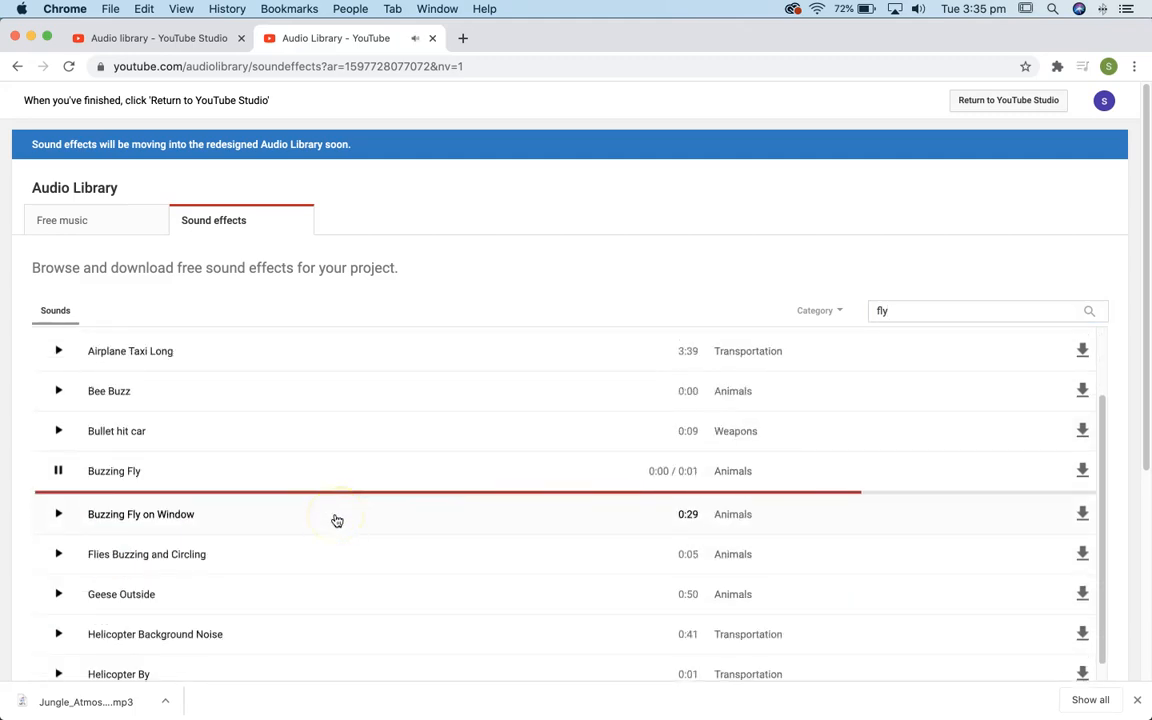
pyautogui.click(58, 473)
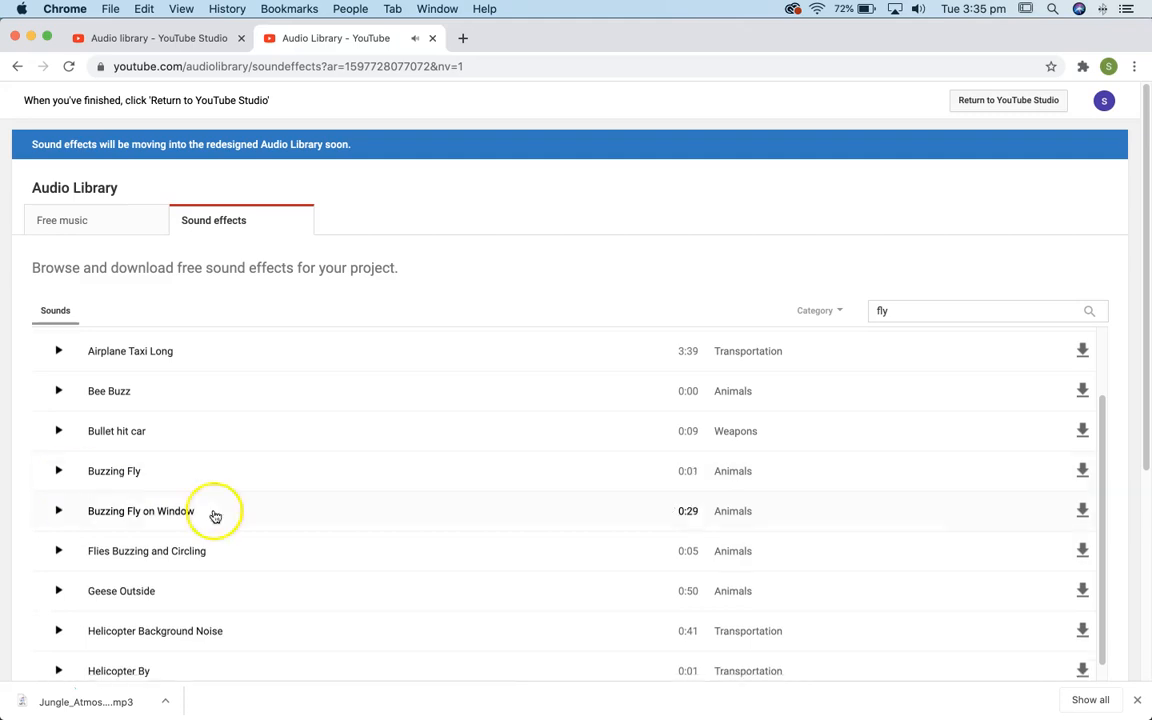
# Preview the Flies Buzzing and Circling sound effect and download it
pyautogui.scroll(-1, 329, 543)
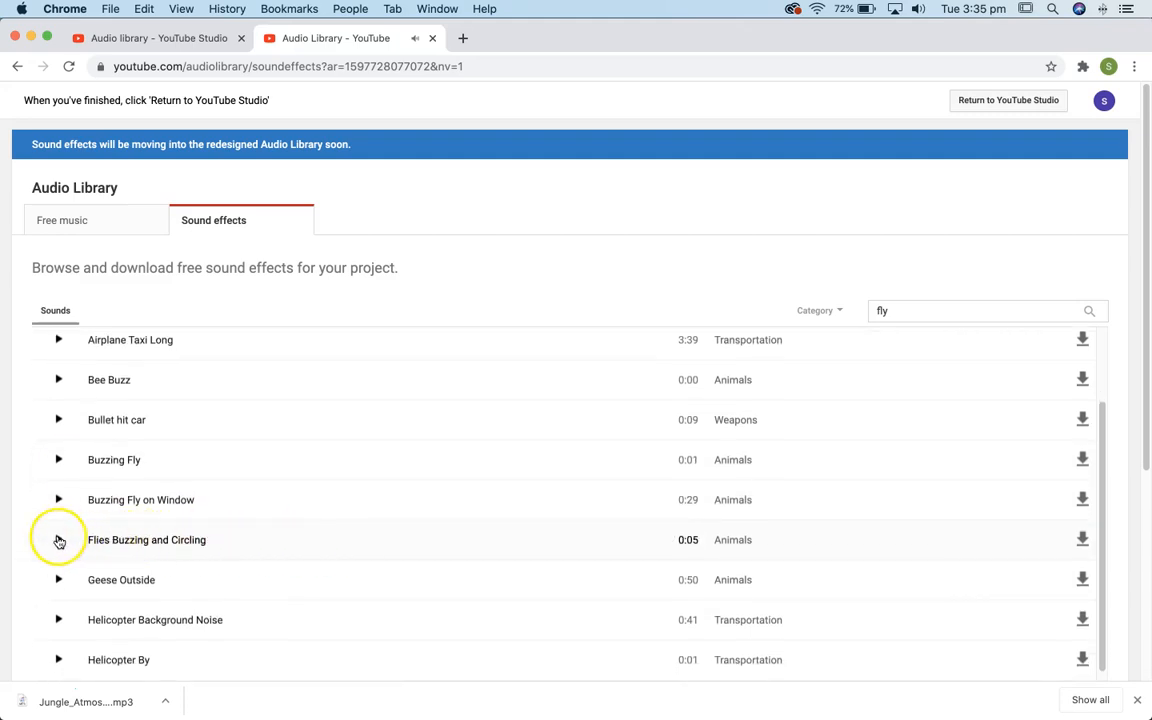
pyautogui.click(58, 541)
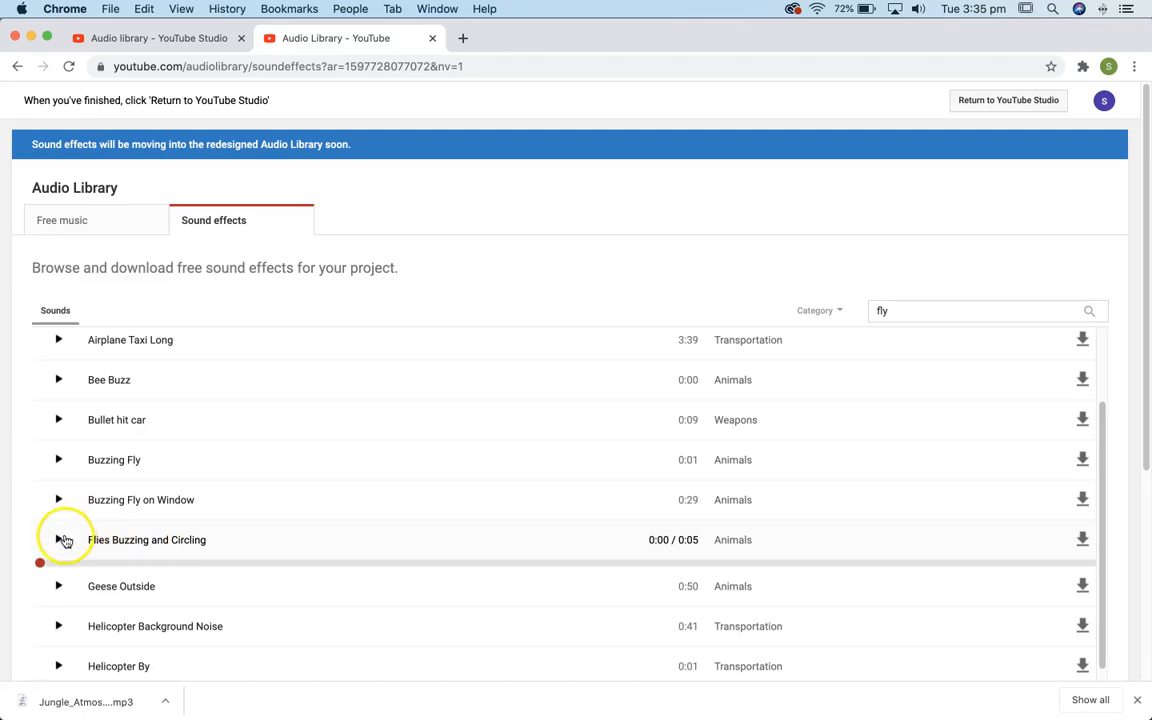
pyautogui.click(60, 540)
pyautogui.click(58, 541)
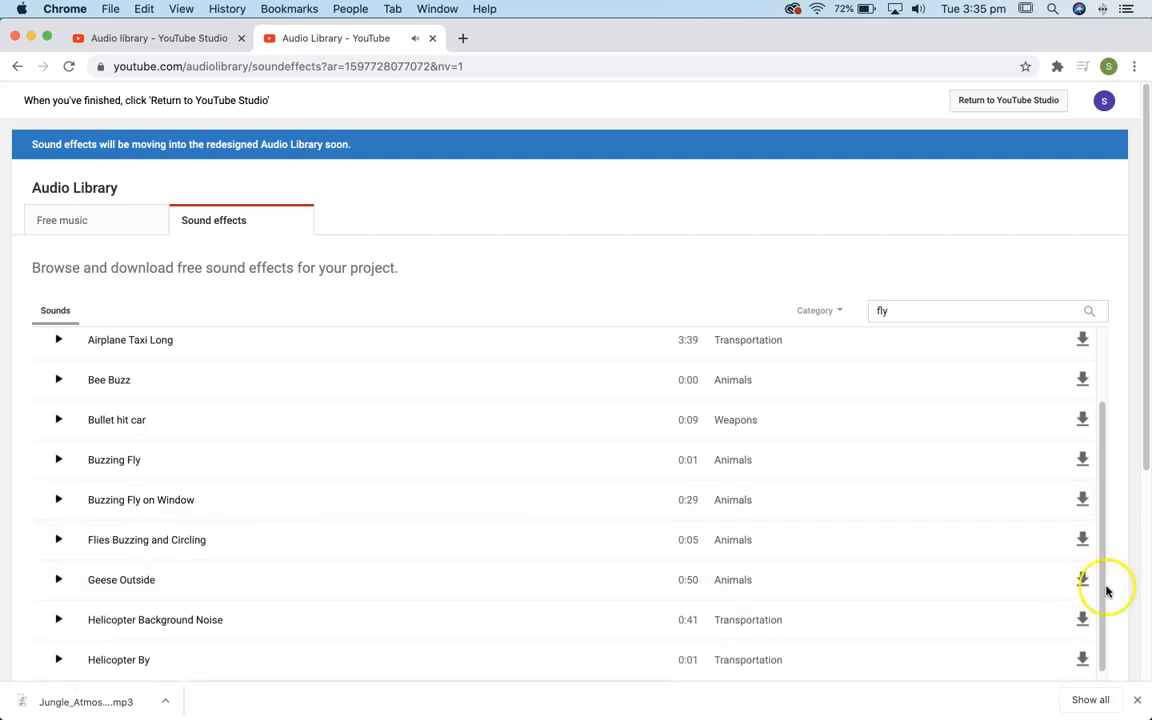
pyautogui.click(1082, 540)
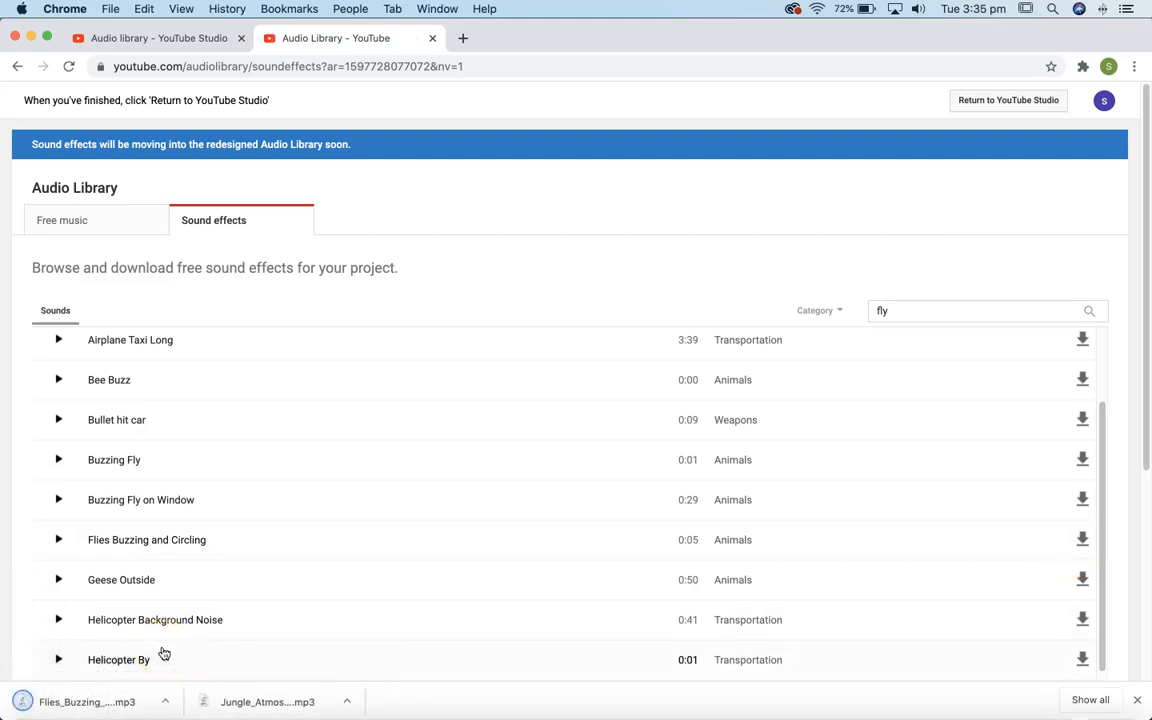
# Show the downloads in Finder and open Flies_Buzzing_and_Circling.mp3 and Jungle_Atmosphere_Late_Night.mp3 together in Adobe Audition
pyautogui.click(346, 704)
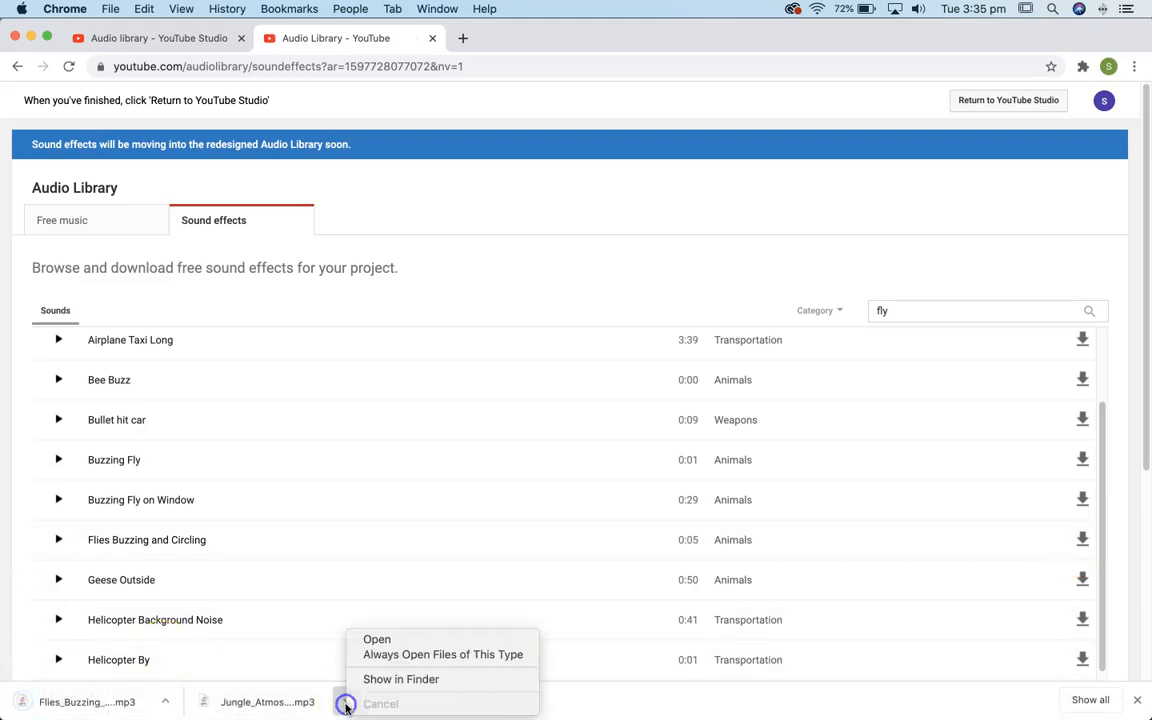
pyautogui.click(395, 679)
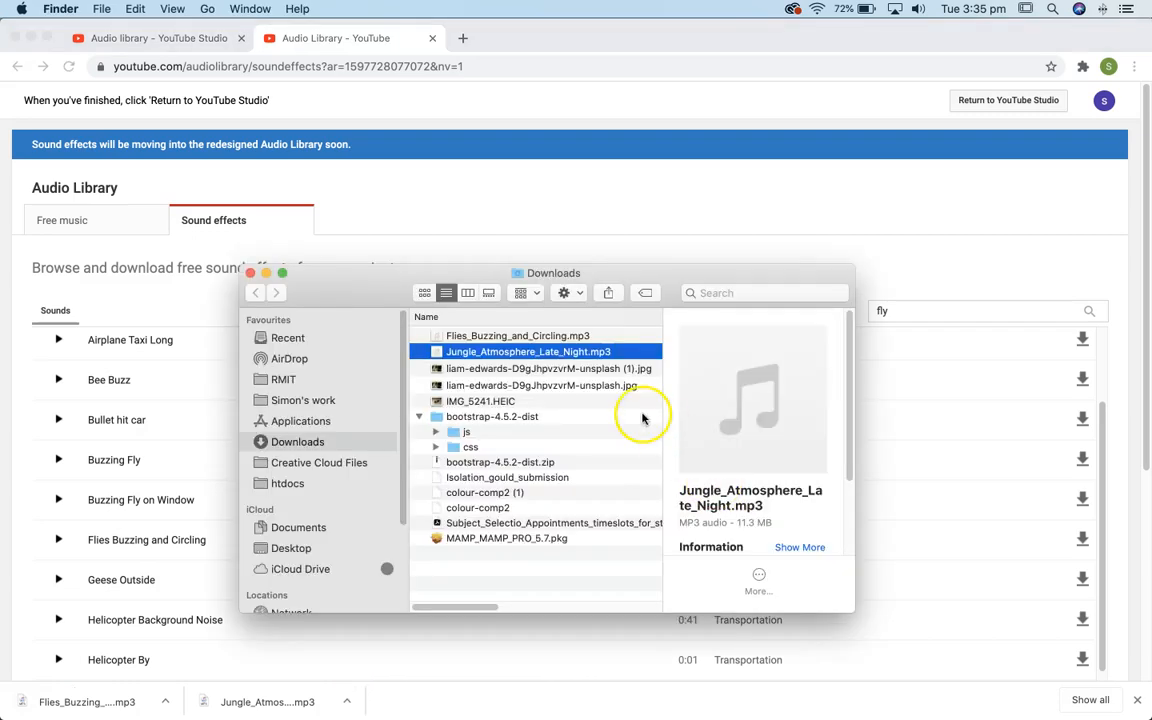
pyautogui.keyDown('shift'); pyautogui.click(523, 338); pyautogui.keyUp('shift')
pyautogui.moveTo(495, 339); pyautogui.dragTo(778, 710)
pyautogui.press('super+Tab')
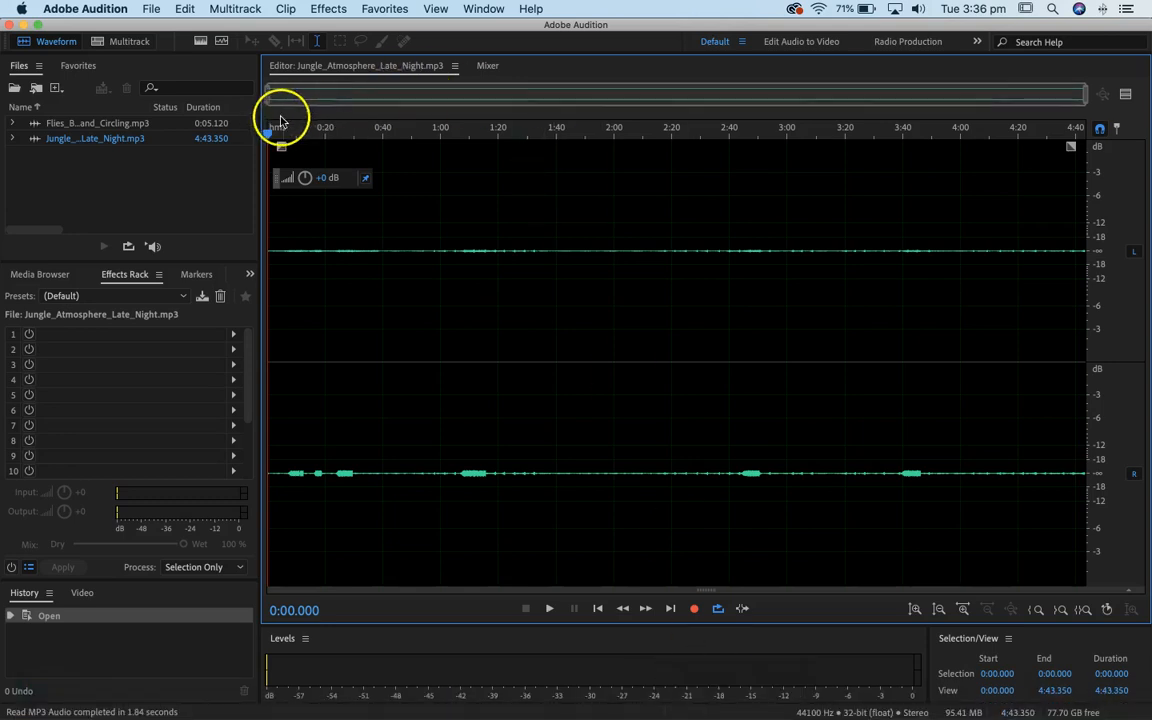
# View the waveforms of the flies and jungle files alternately in the editor, ending on Jungle_Atmosphere_Late_Night.mp3
pyautogui.click(118, 125)
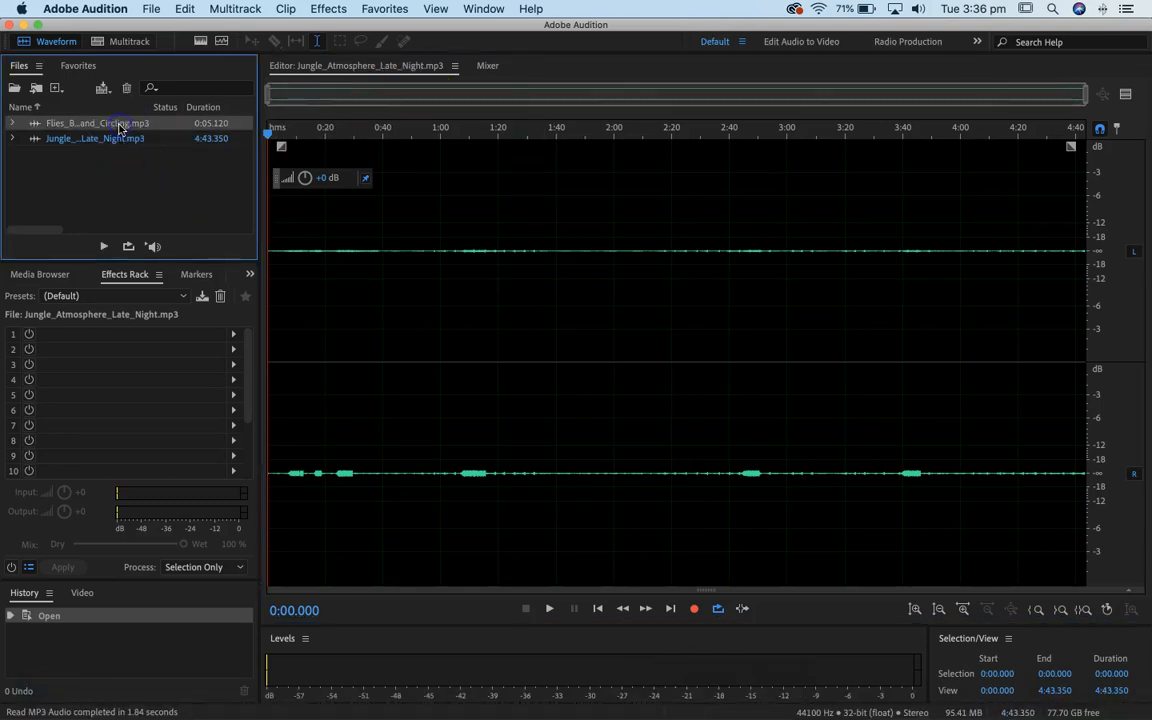
pyautogui.doubleClick(118, 125)
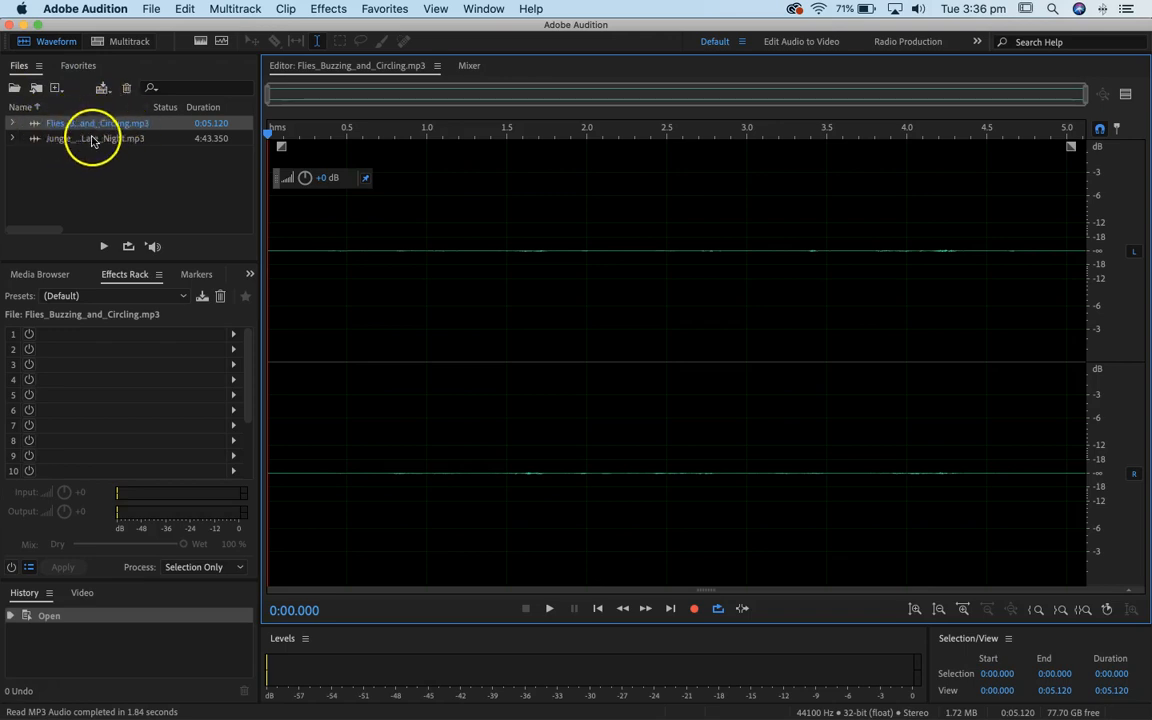
pyautogui.click(92, 140)
pyautogui.doubleClick(92, 140)
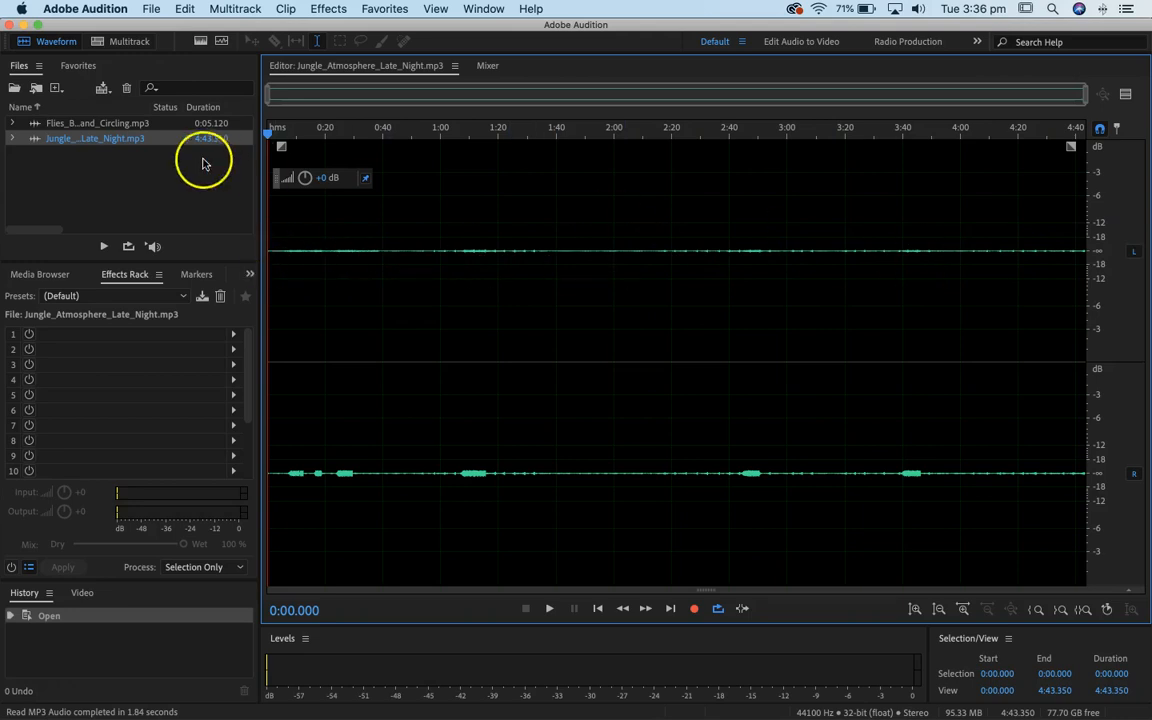
pyautogui.doubleClick(121, 124)
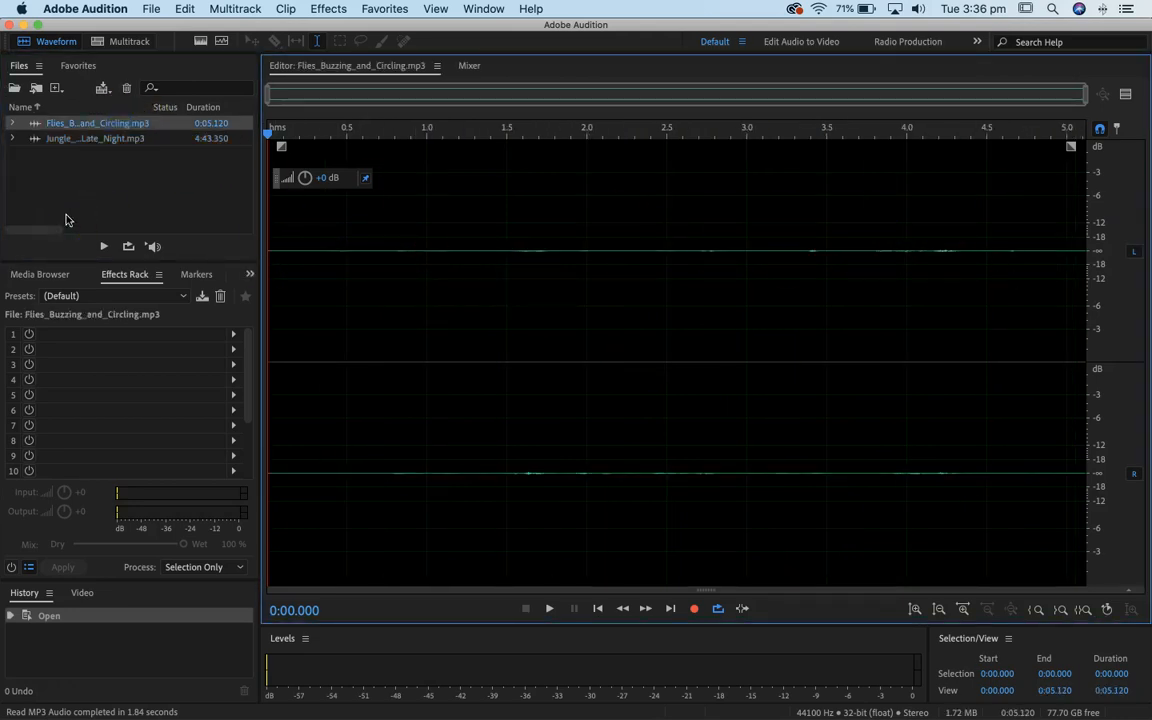
pyautogui.doubleClick(90, 139)
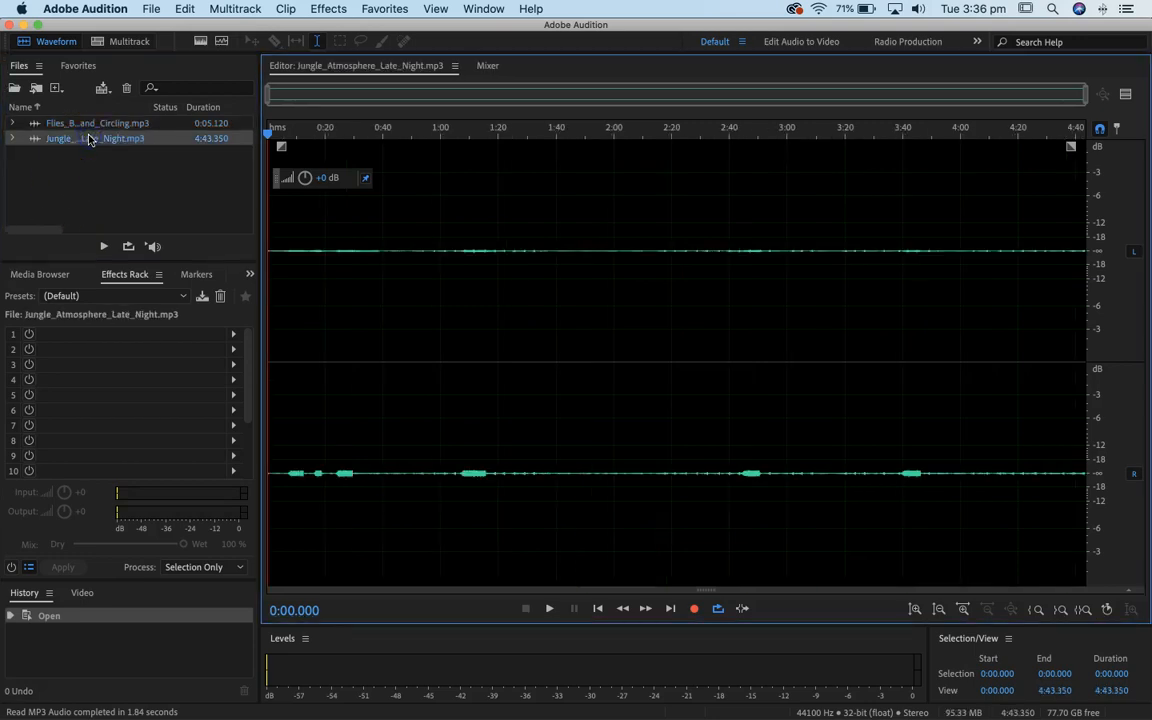
# Select the jungle waveform from about 0:04 to 1:08 and play the beginning of the selection
pyautogui.moveTo(282, 357); pyautogui.dragTo(603, 317)
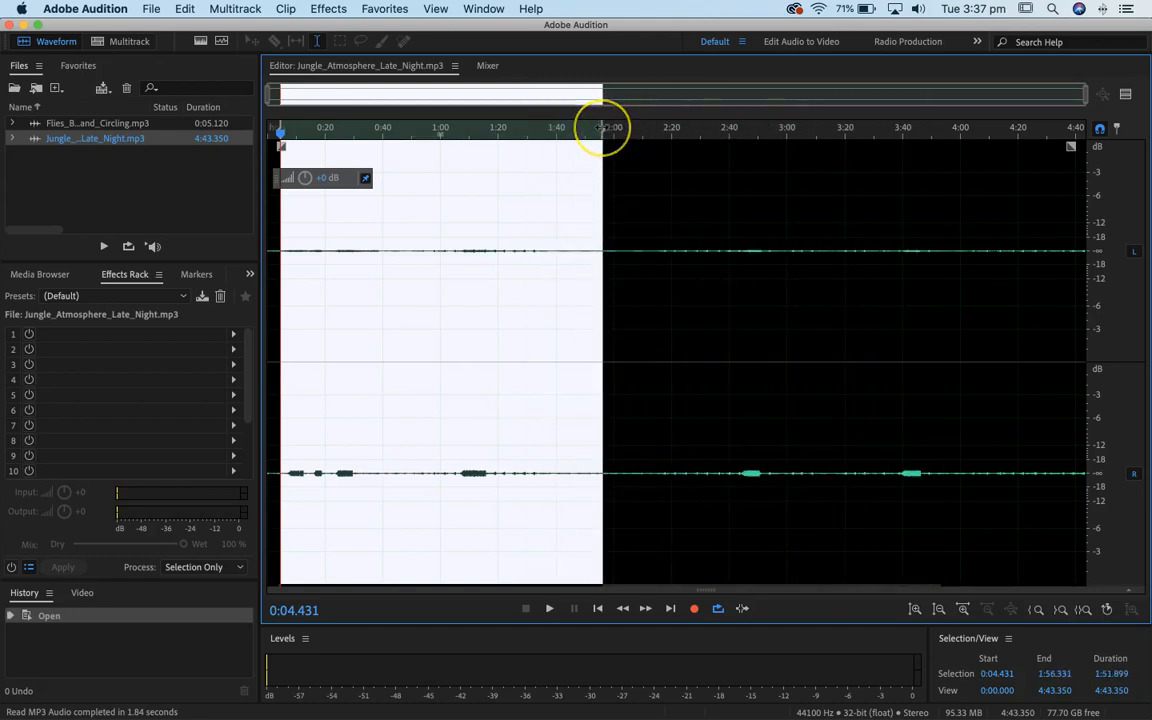
pyautogui.moveTo(600, 127); pyautogui.dragTo(463, 127)
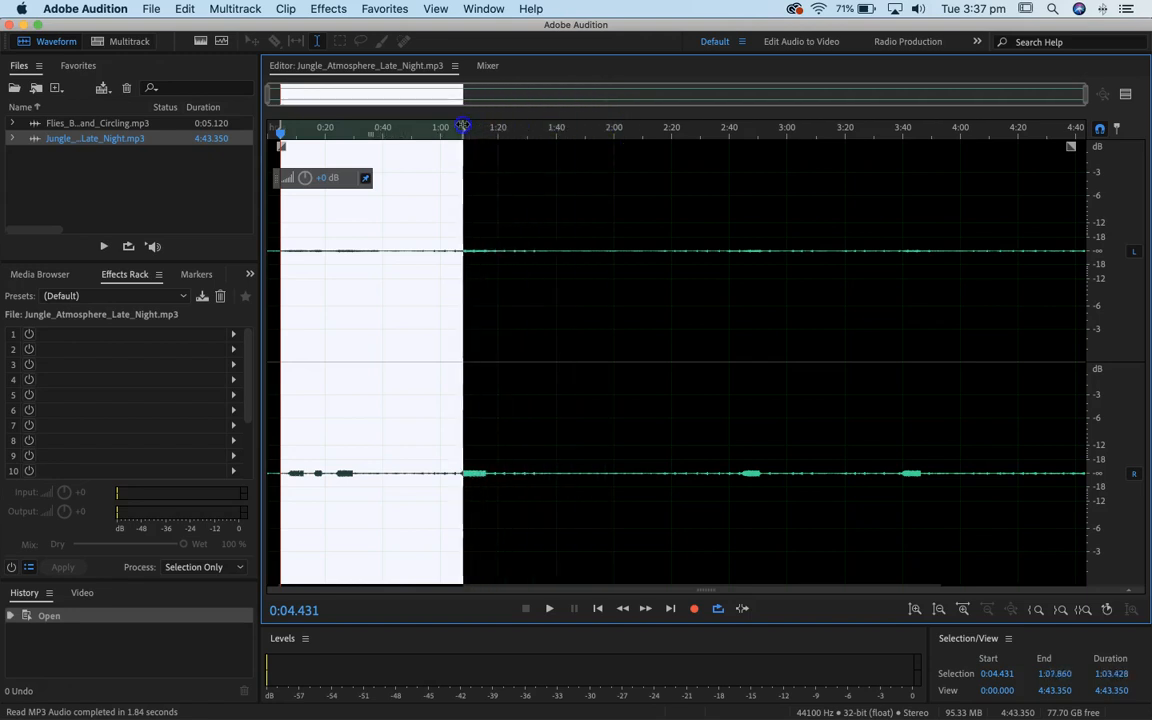
pyautogui.press('space')
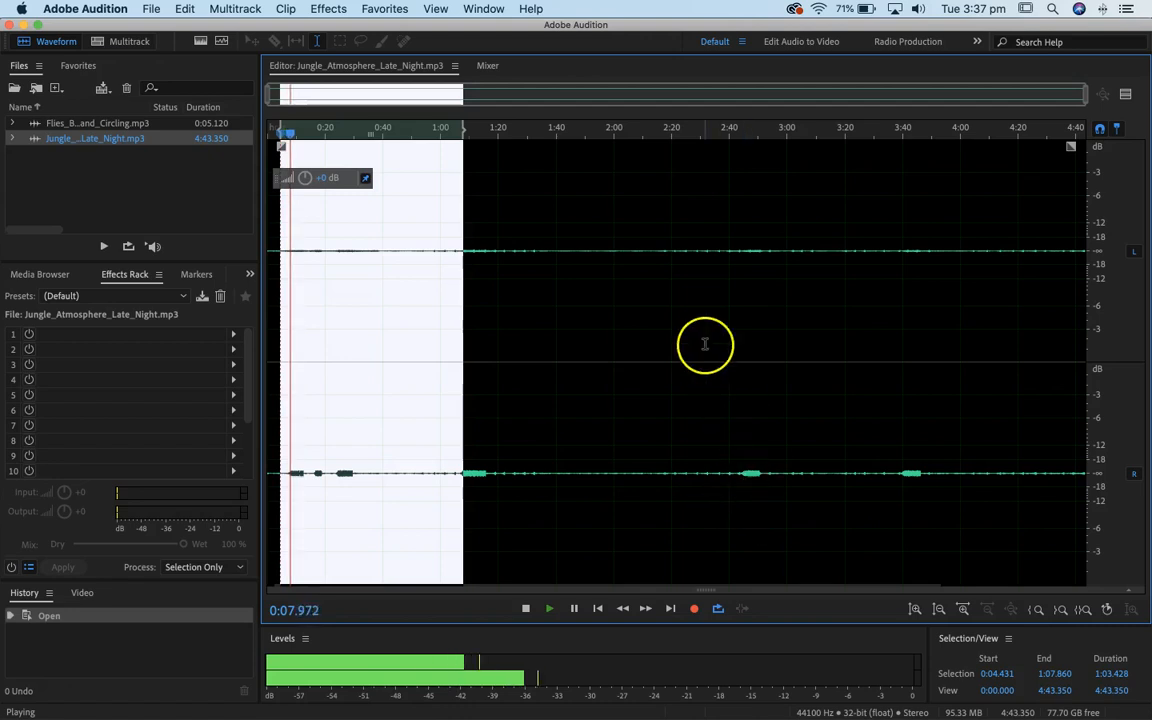
pyautogui.press('space')
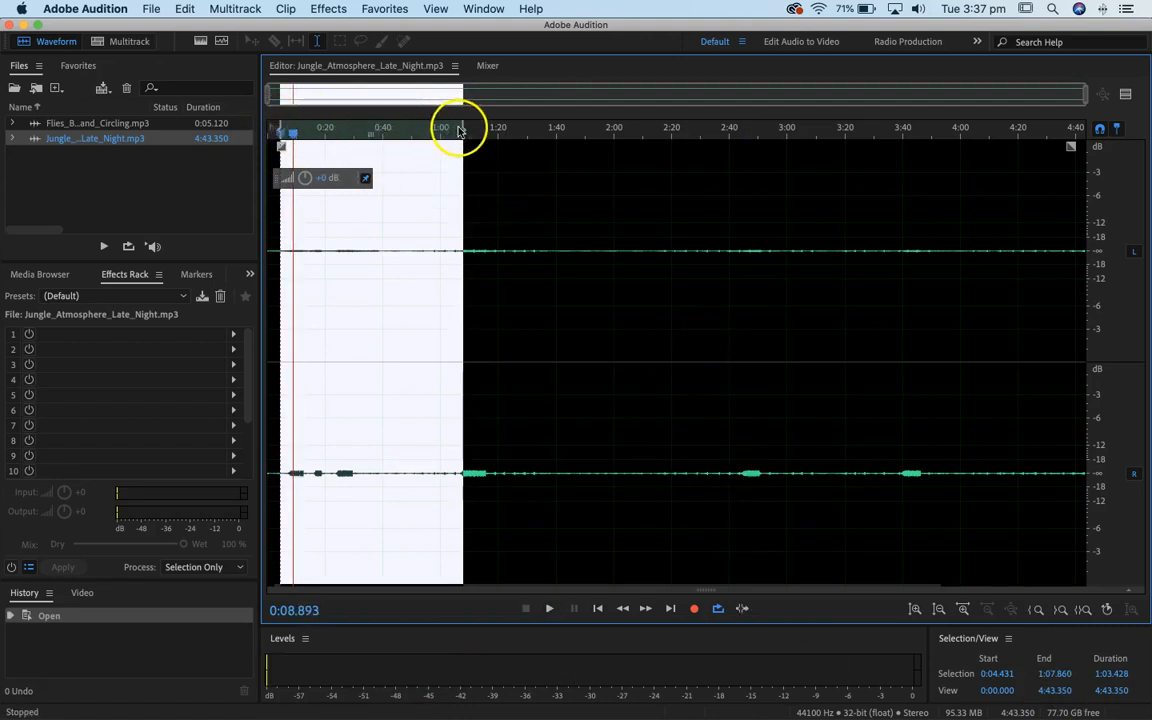
# Shorten the jungle waveform selection to a duration of exactly 0:10.000 and copy it
pyautogui.moveTo(462, 128); pyautogui.dragTo(323, 129)
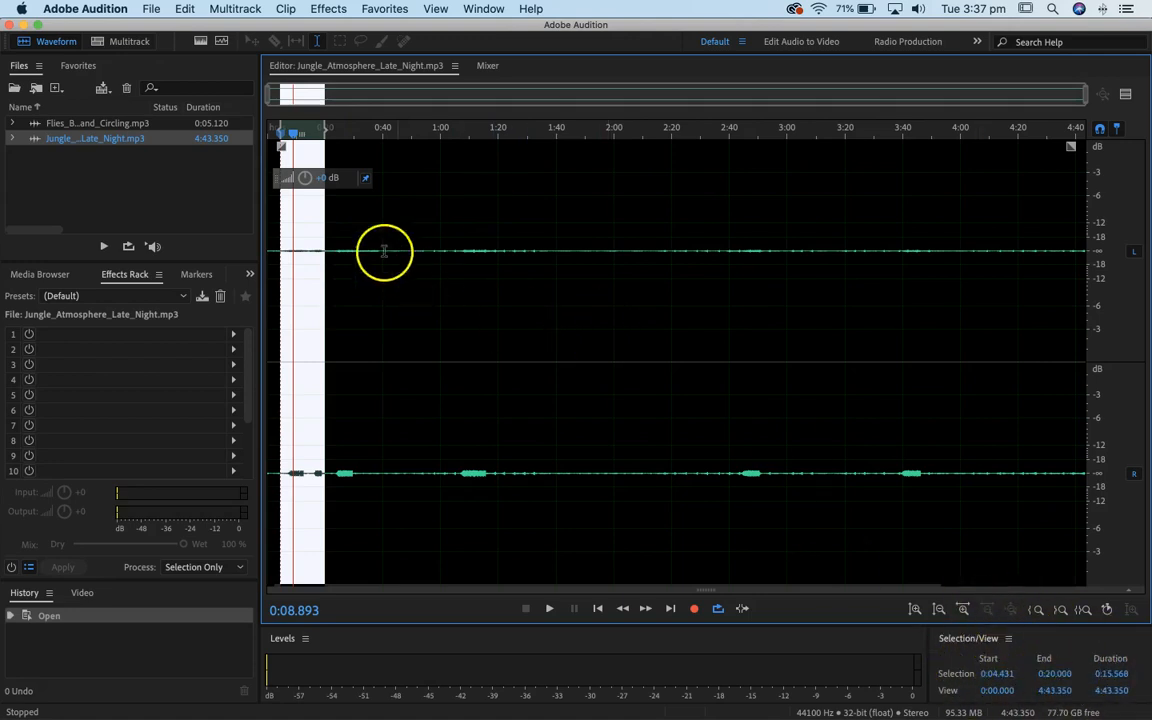
pyautogui.click(1113, 673)
pyautogui.click(1114, 671)
pyautogui.press('BackSpace')
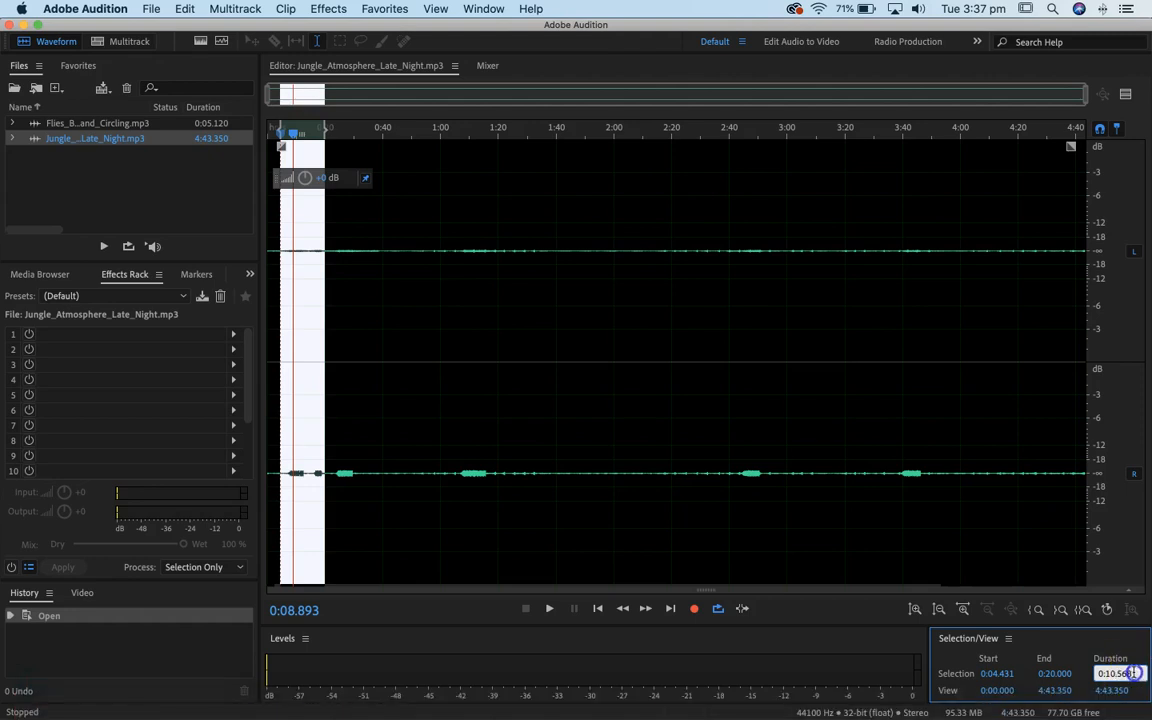
pyautogui.doubleClick(1118, 674)
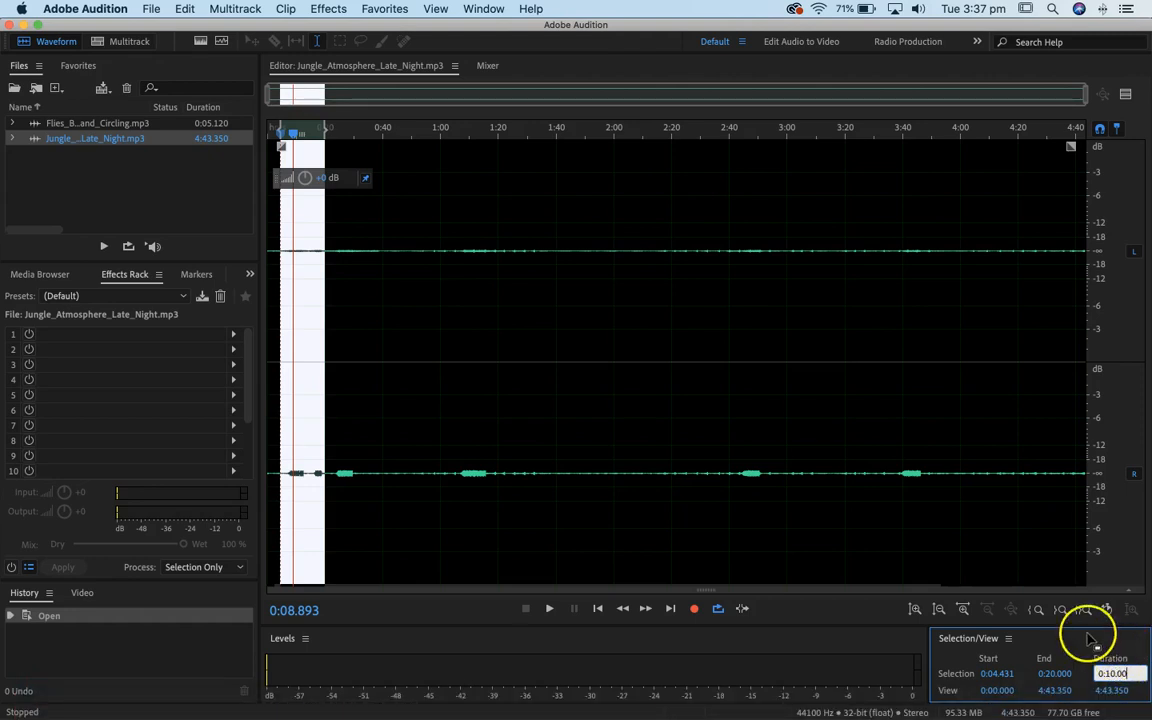
pyautogui.write('00')
pyautogui.press('Return')
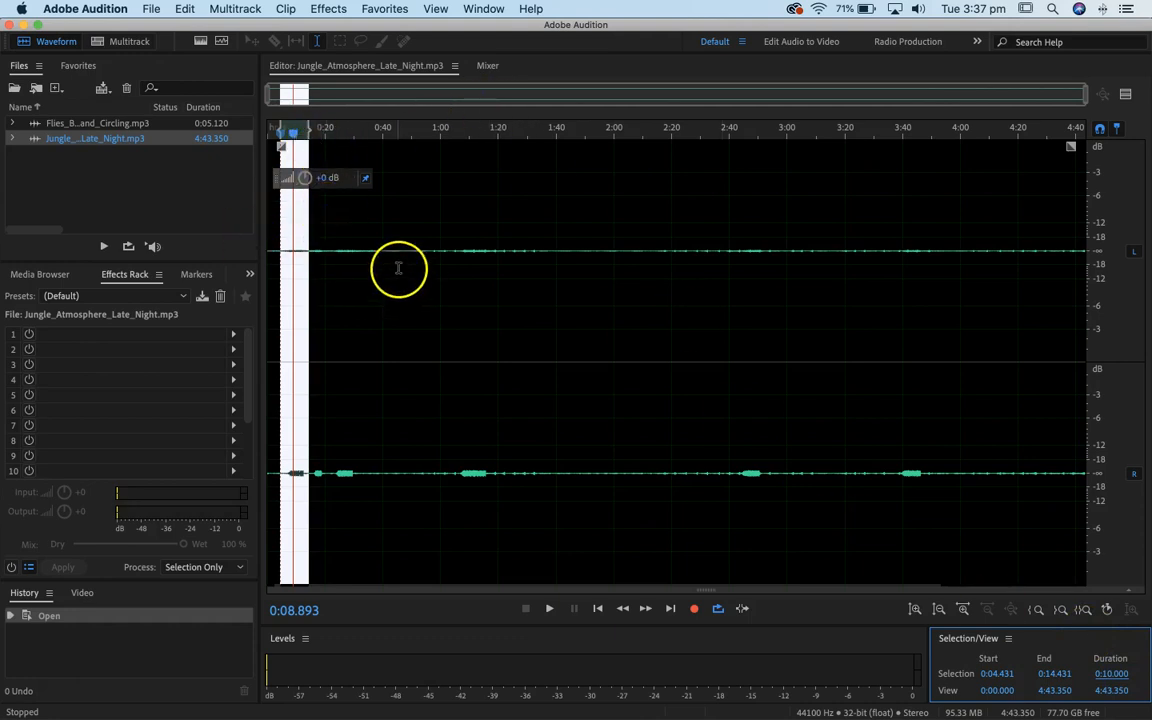
pyautogui.press('super+c')
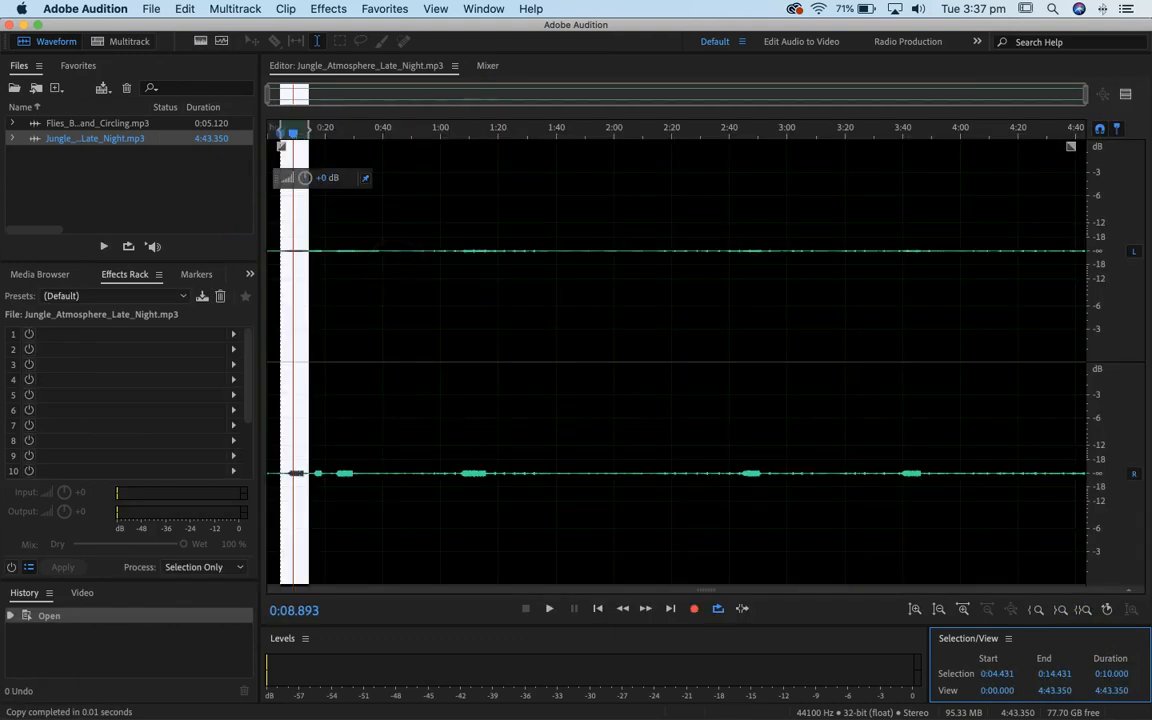
# Create a 48000 Hz stereo, 32-bit audio file named jungle, paste the copied clip into it and play it
pyautogui.click(151, 9)
pyautogui.moveTo(330, 28)
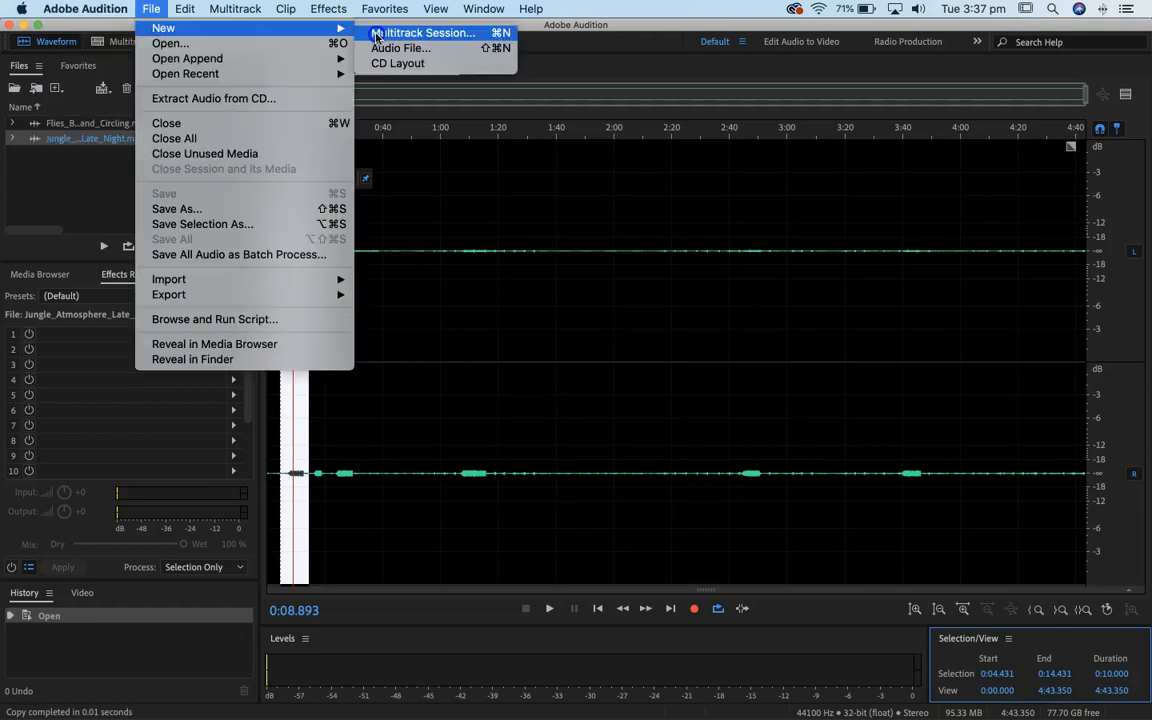
pyautogui.click(428, 47)
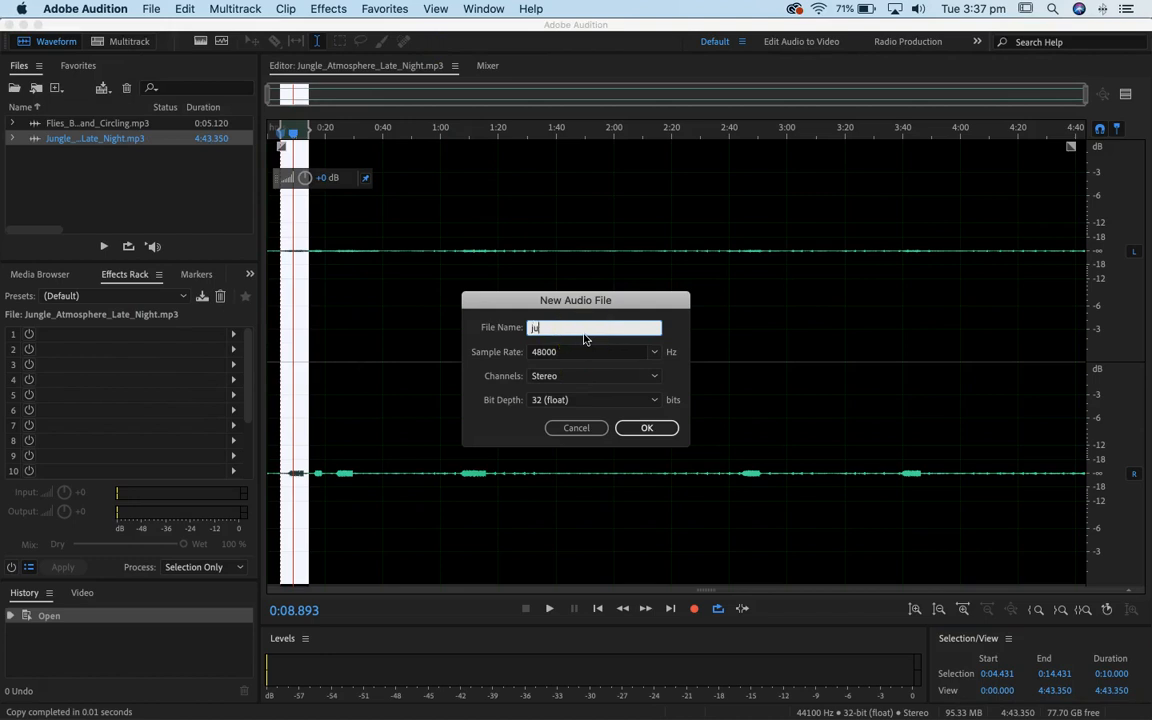
pyautogui.write('jungle')
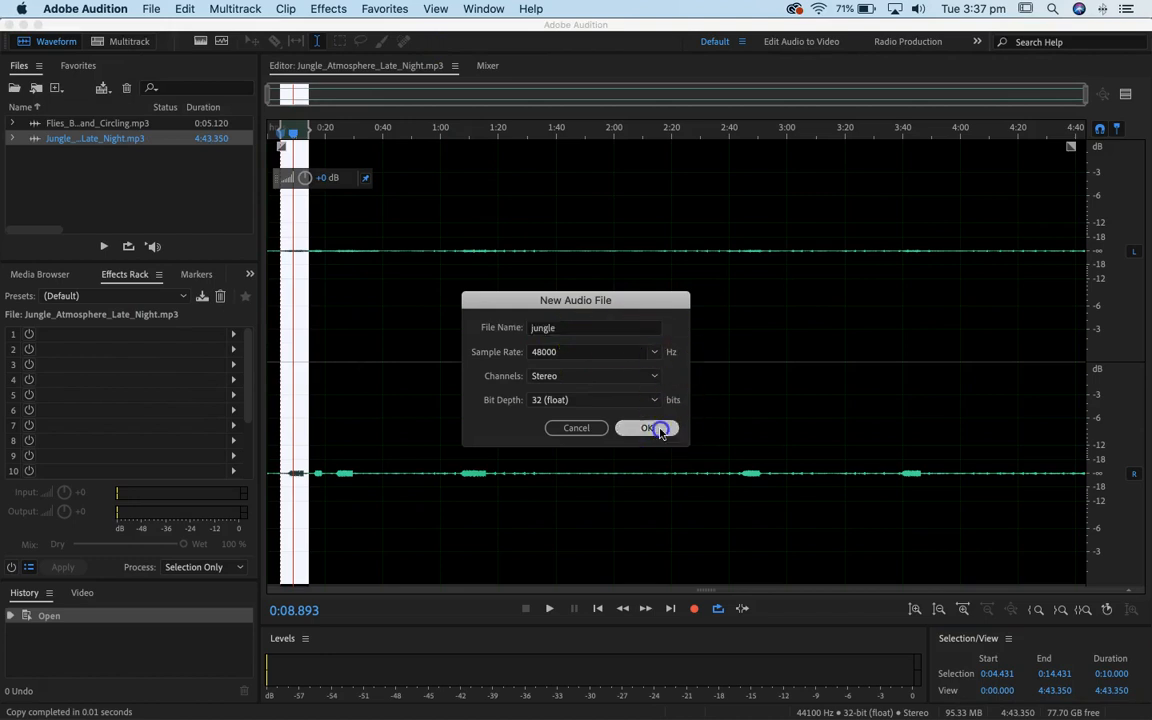
pyautogui.click(660, 426)
pyautogui.press('super+v')
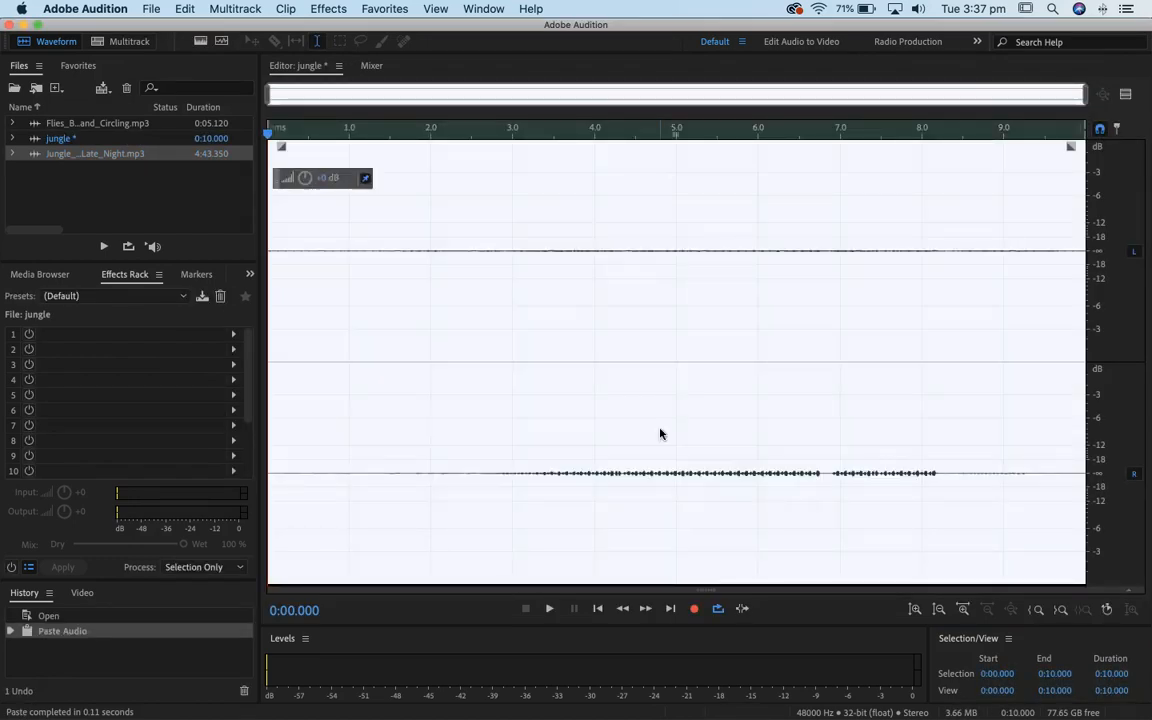
pyautogui.press('space')
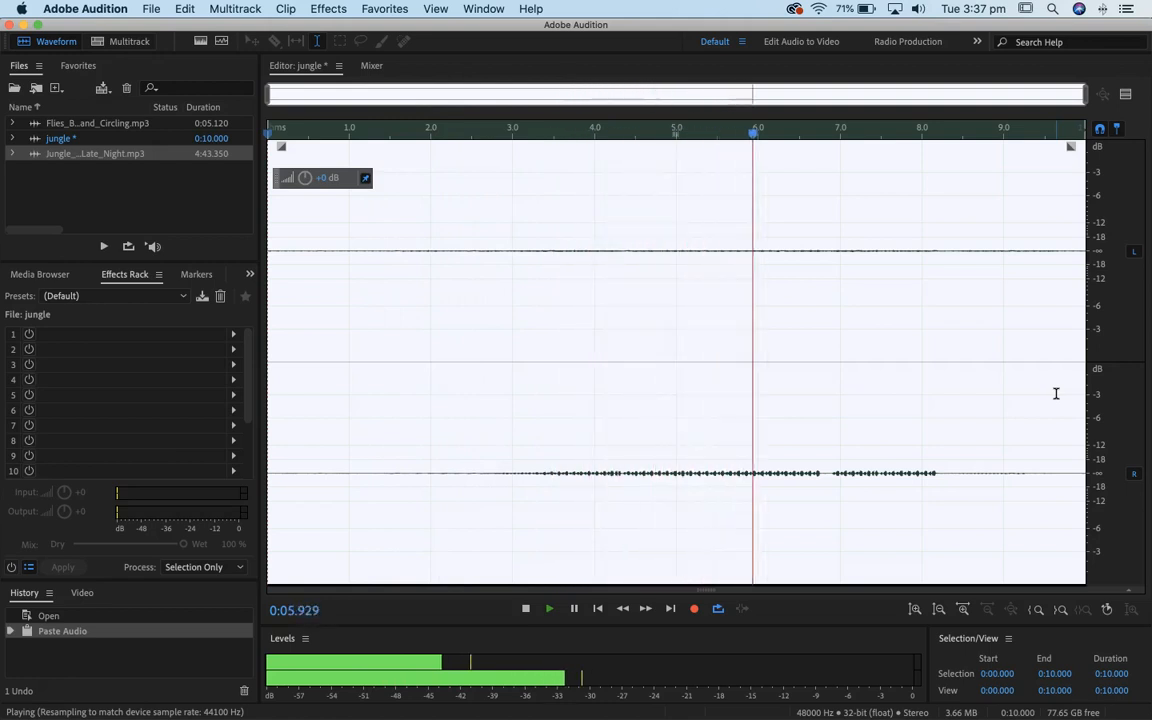
pyautogui.press('space')
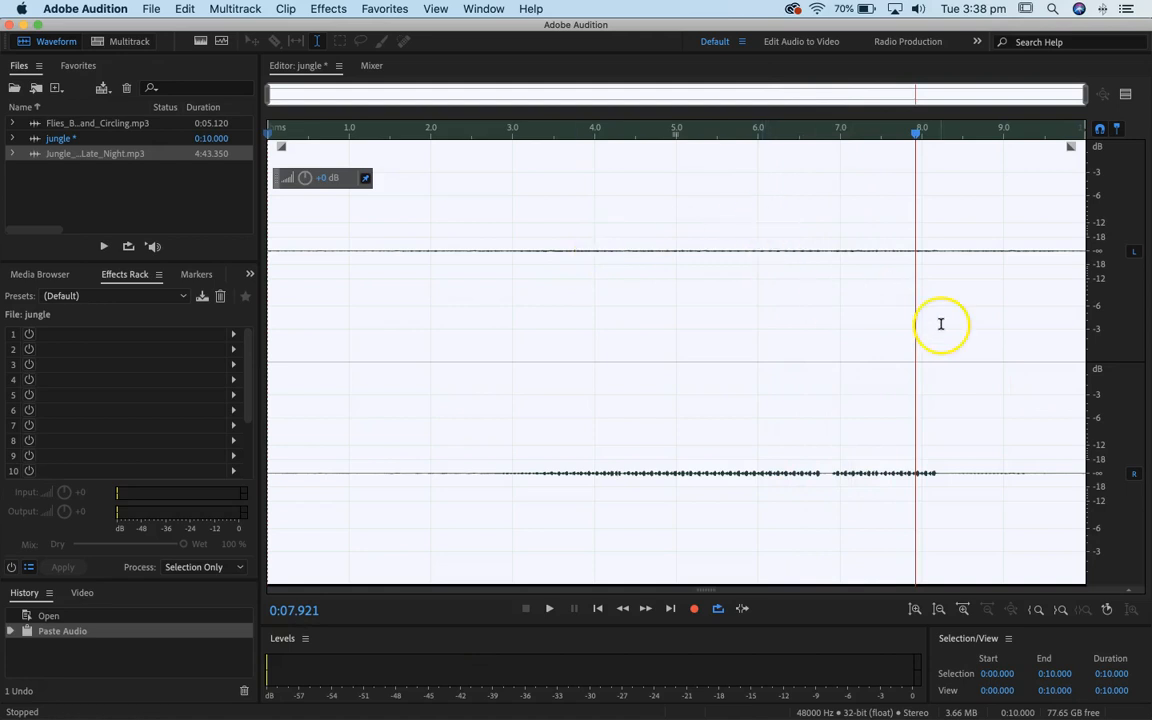
# Normalize the whole jungle clip to 50%, with all channels normalized equally
pyautogui.click(390, 8)
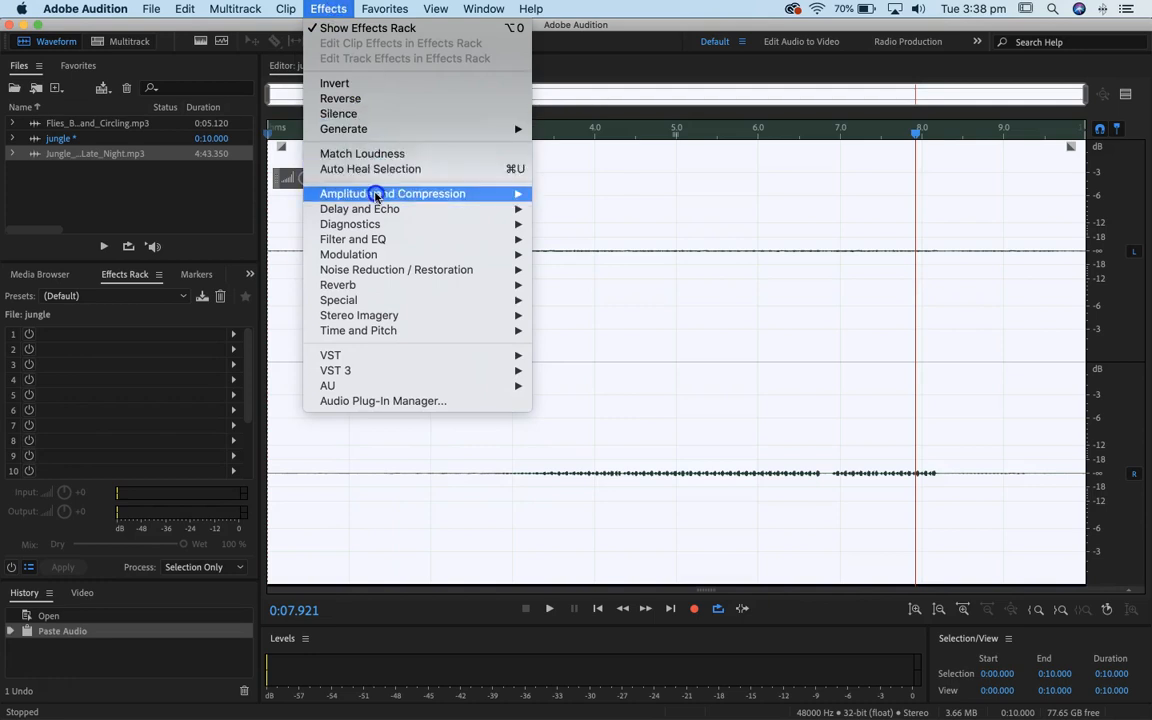
pyautogui.moveTo(376, 196)
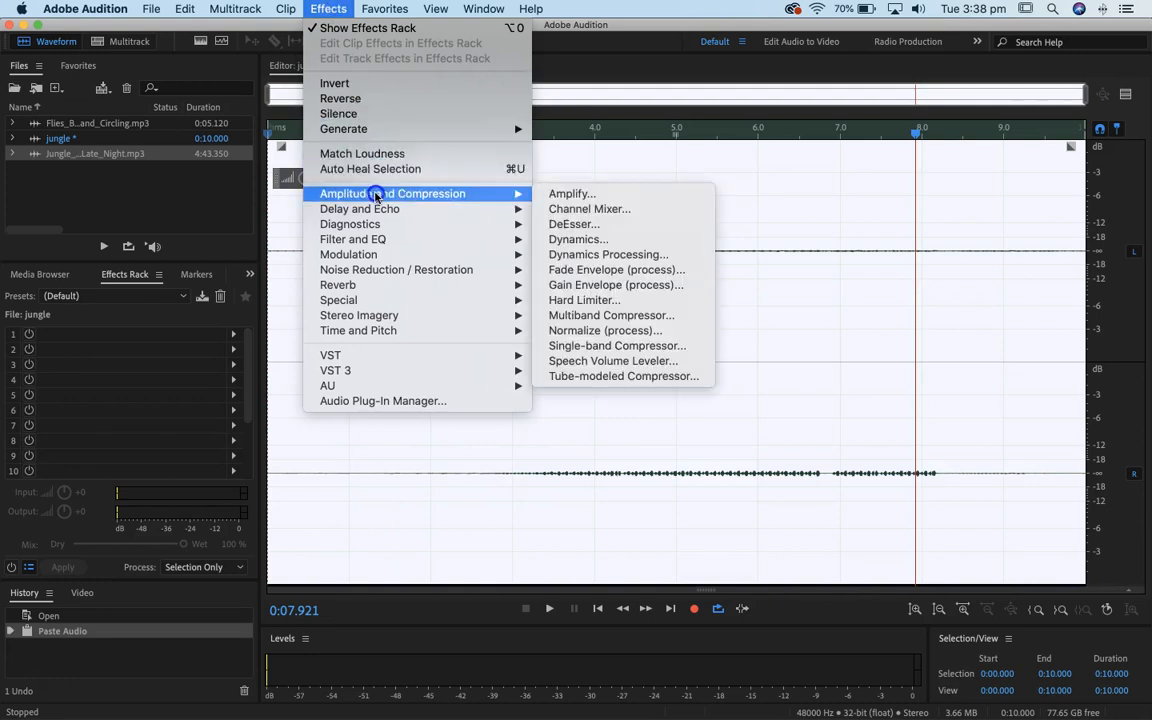
pyautogui.click(622, 332)
pyautogui.moveTo(592, 307); pyautogui.dragTo(266, 121)
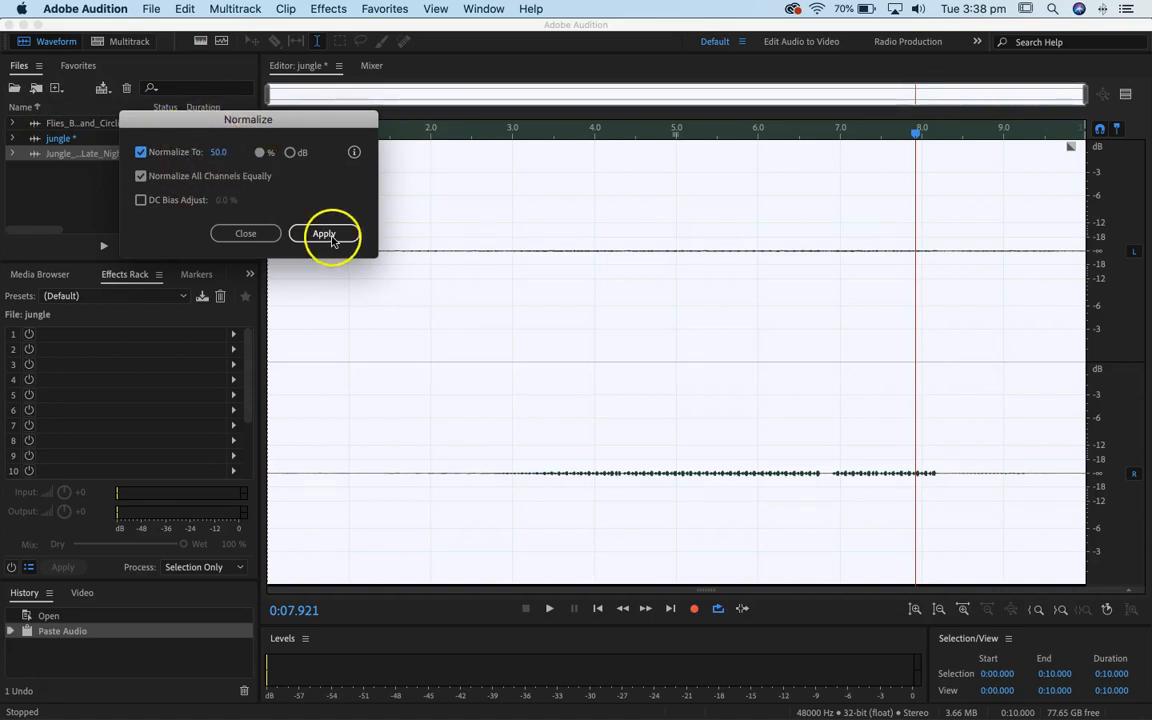
pyautogui.moveTo(265, 121); pyautogui.dragTo(259, 115)
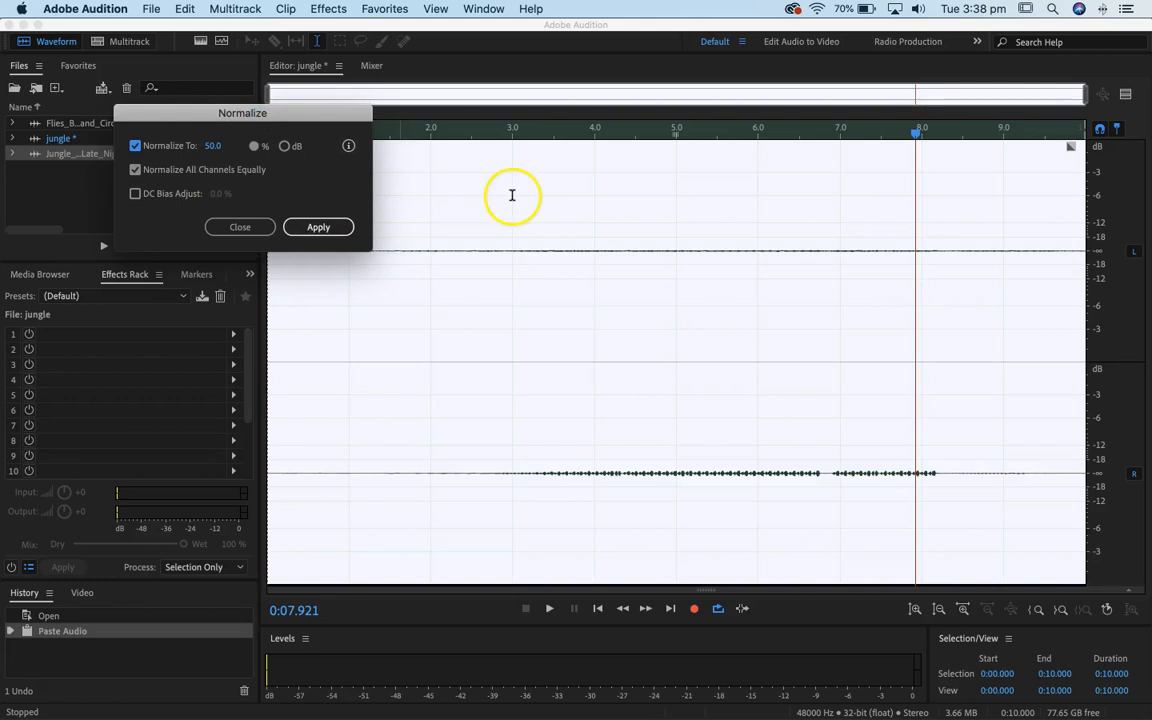
pyautogui.click(308, 230)
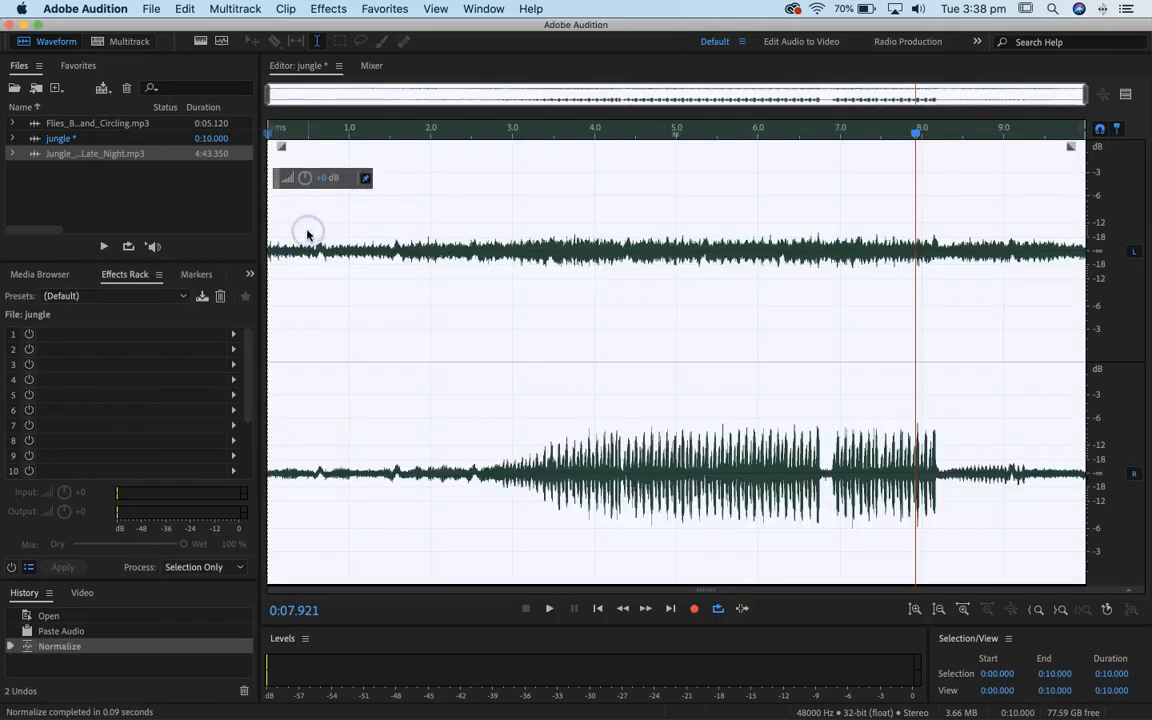
# Play the normalized jungle clip from the beginning and add a short fade-in and fade-out at its ends
pyautogui.press('Home')
pyautogui.click(380, 633)
pyautogui.press('space')
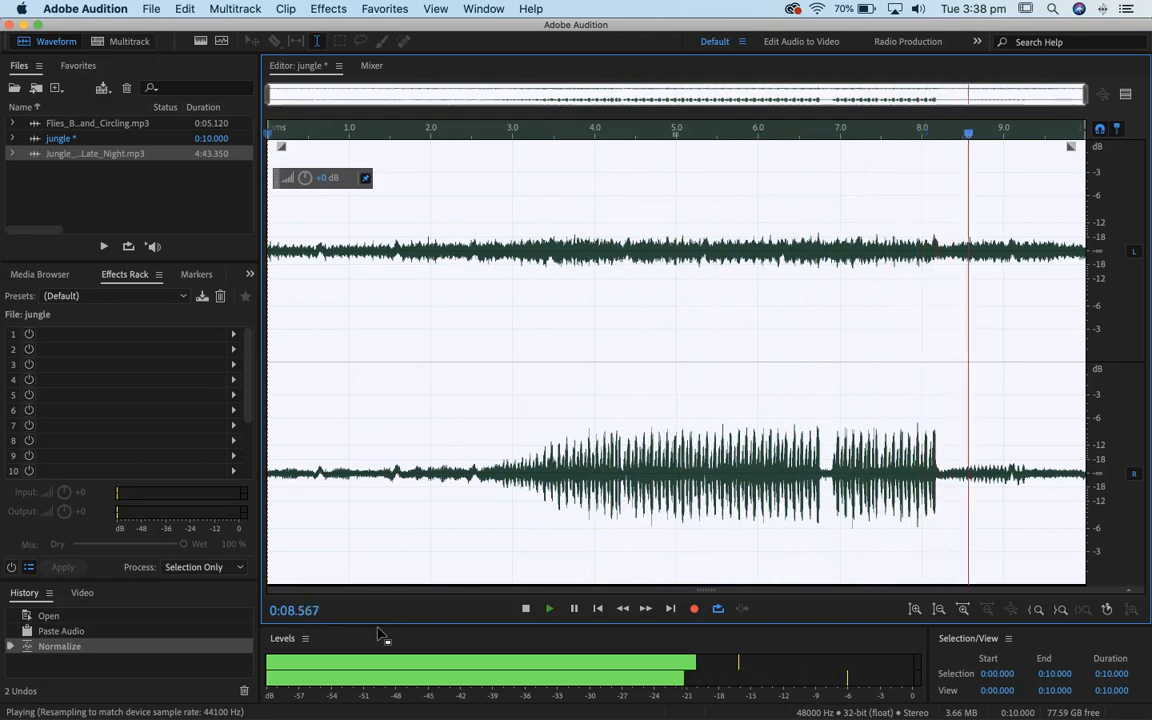
pyautogui.press('space')
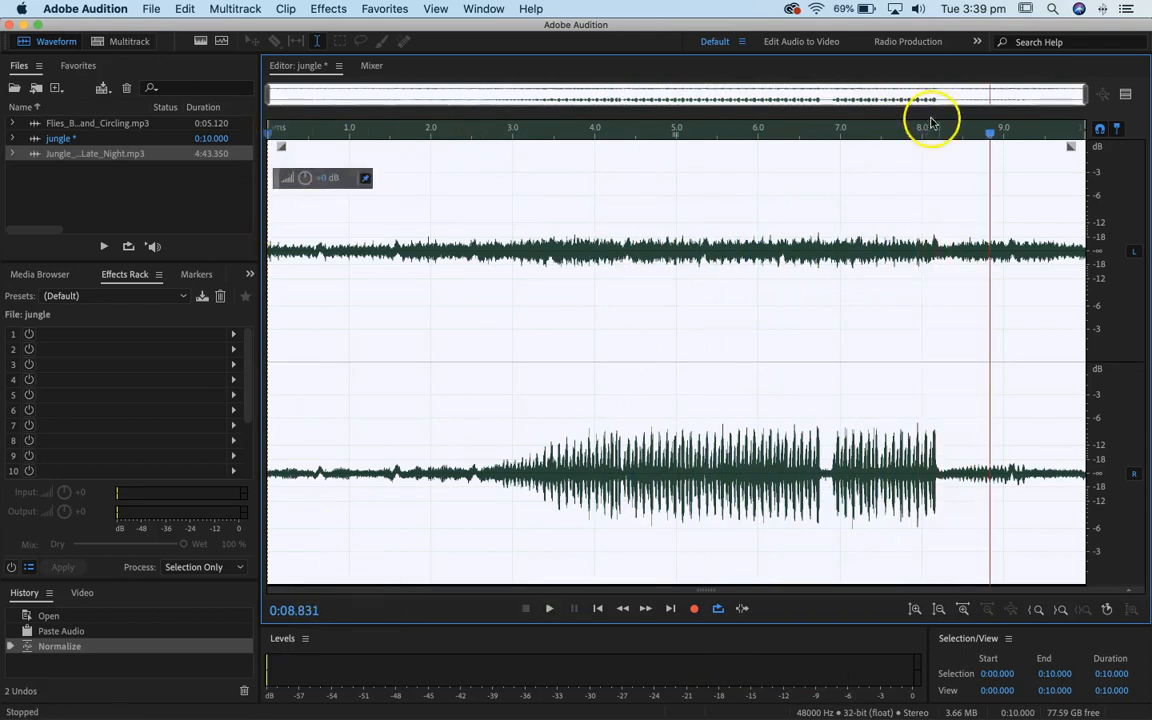
pyautogui.moveTo(283, 147); pyautogui.dragTo(322, 145)
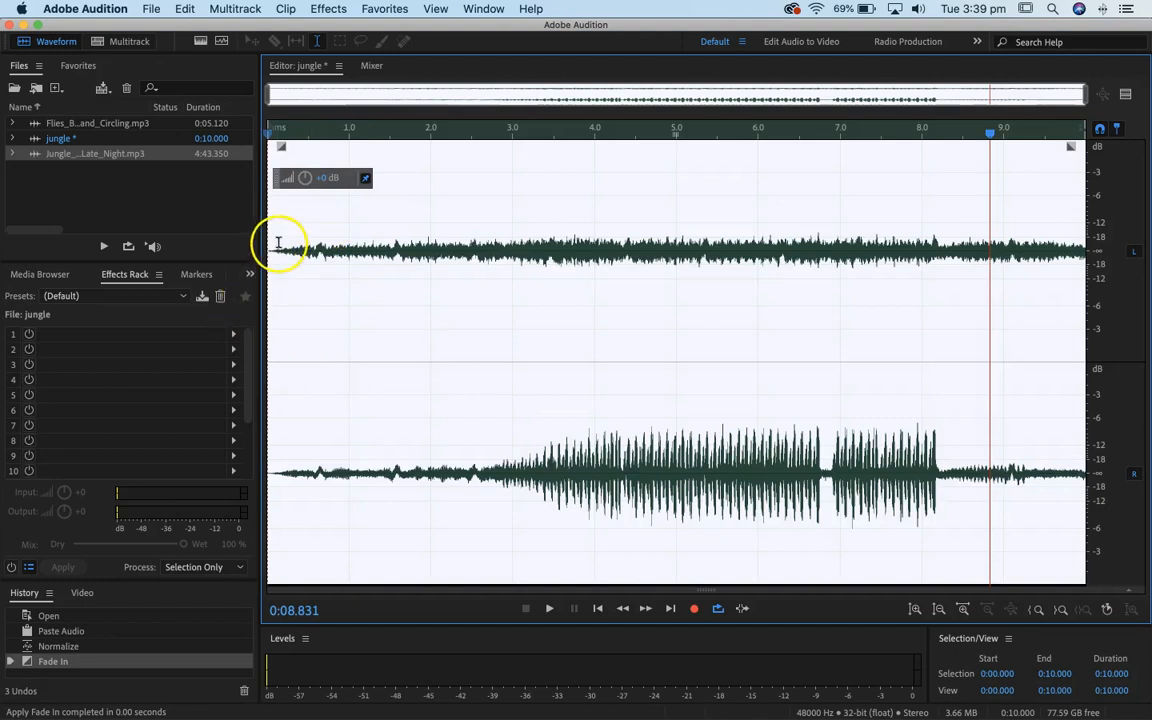
pyautogui.moveTo(1072, 147); pyautogui.dragTo(1018, 147)
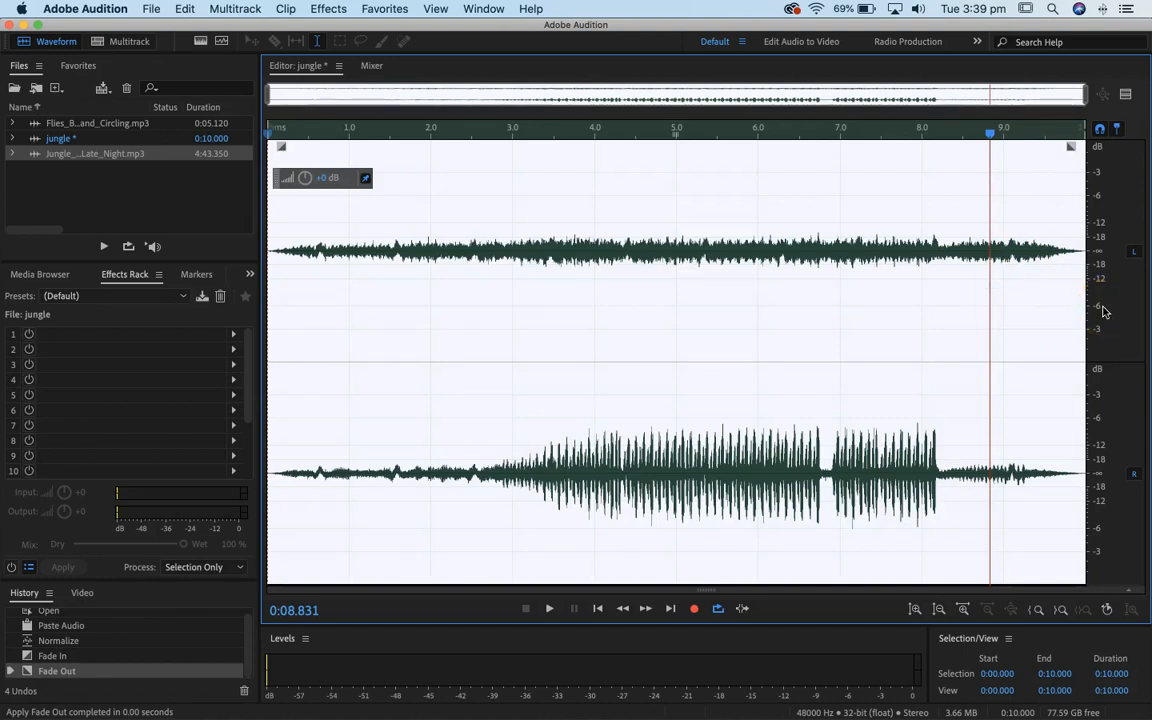
# Check the WAV format and sample type settings, and save the clip to the Desktop in AIFF format as jungle.aif
pyautogui.click(151, 9)
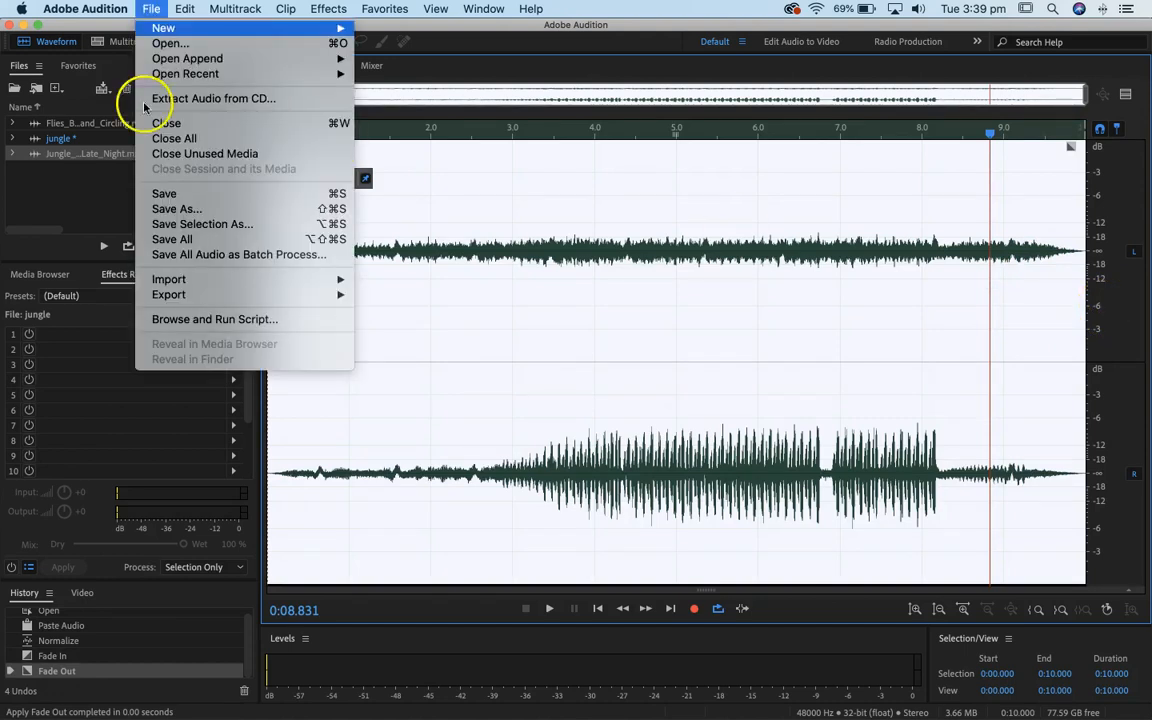
pyautogui.click(190, 213)
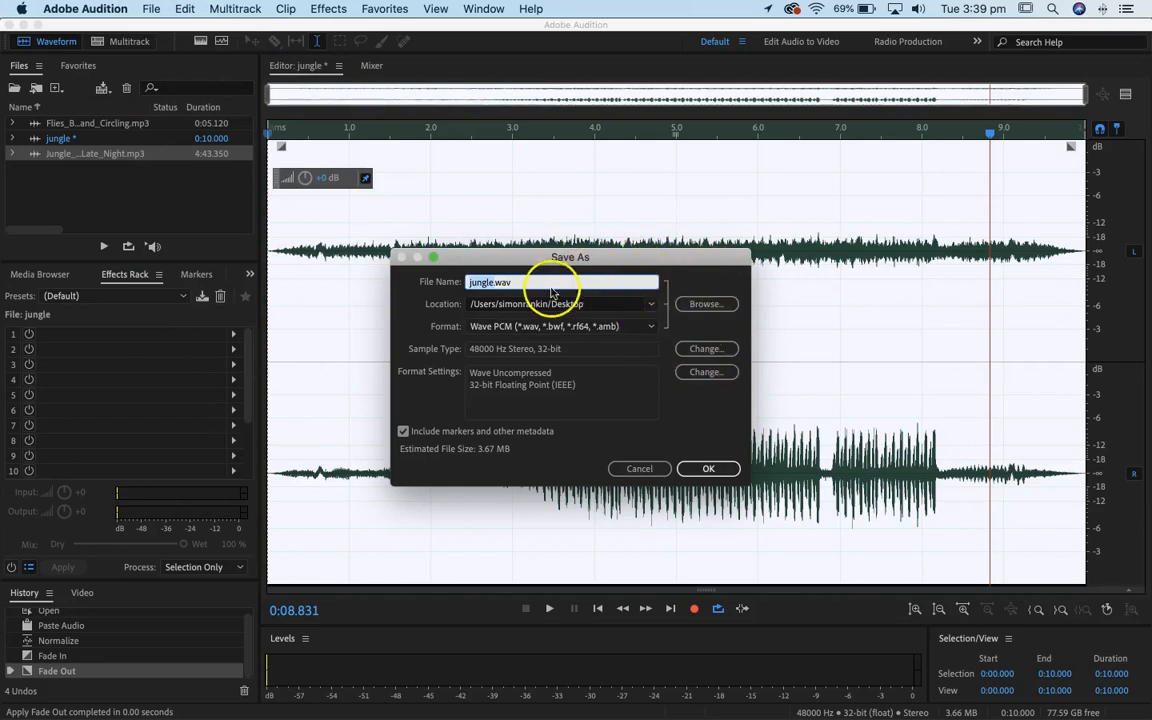
pyautogui.click(707, 373)
pyautogui.click(679, 398)
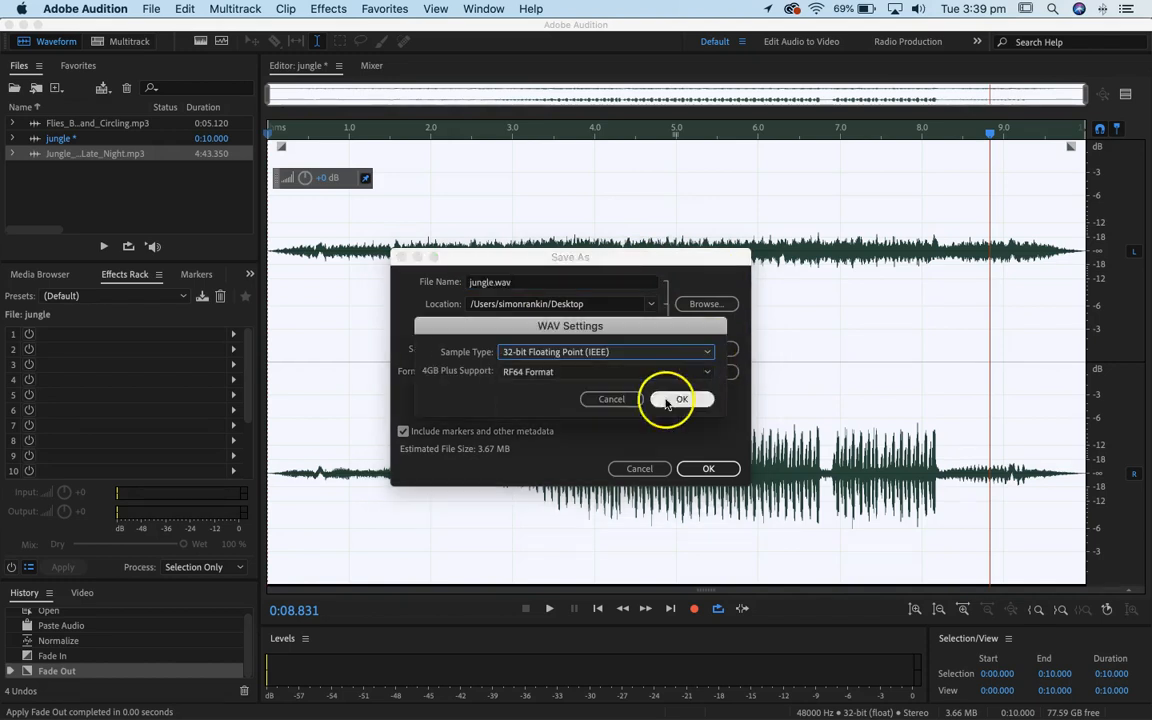
pyautogui.click(717, 348)
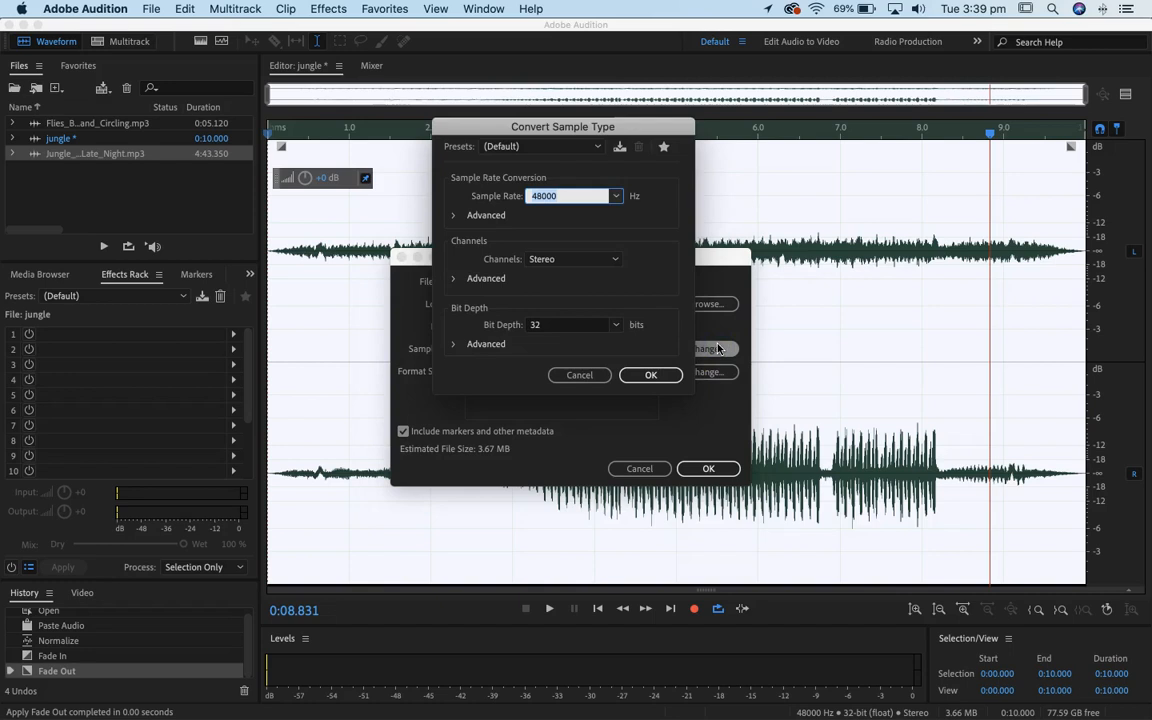
pyautogui.click(584, 377)
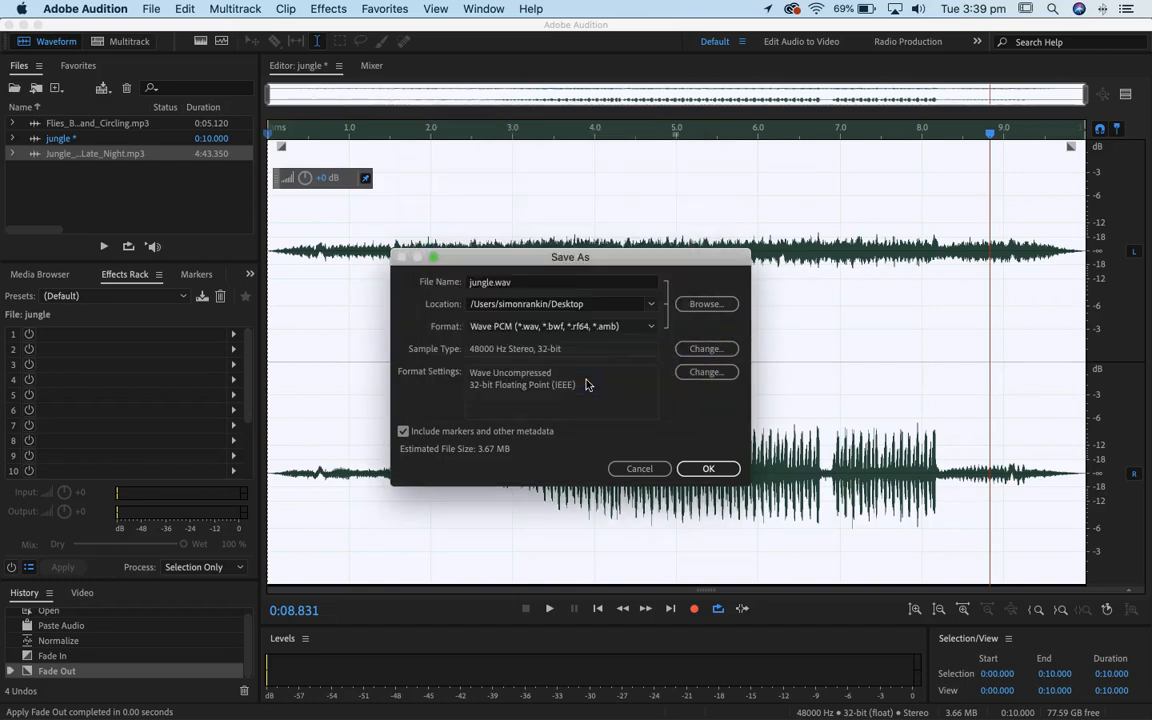
pyautogui.click(635, 326)
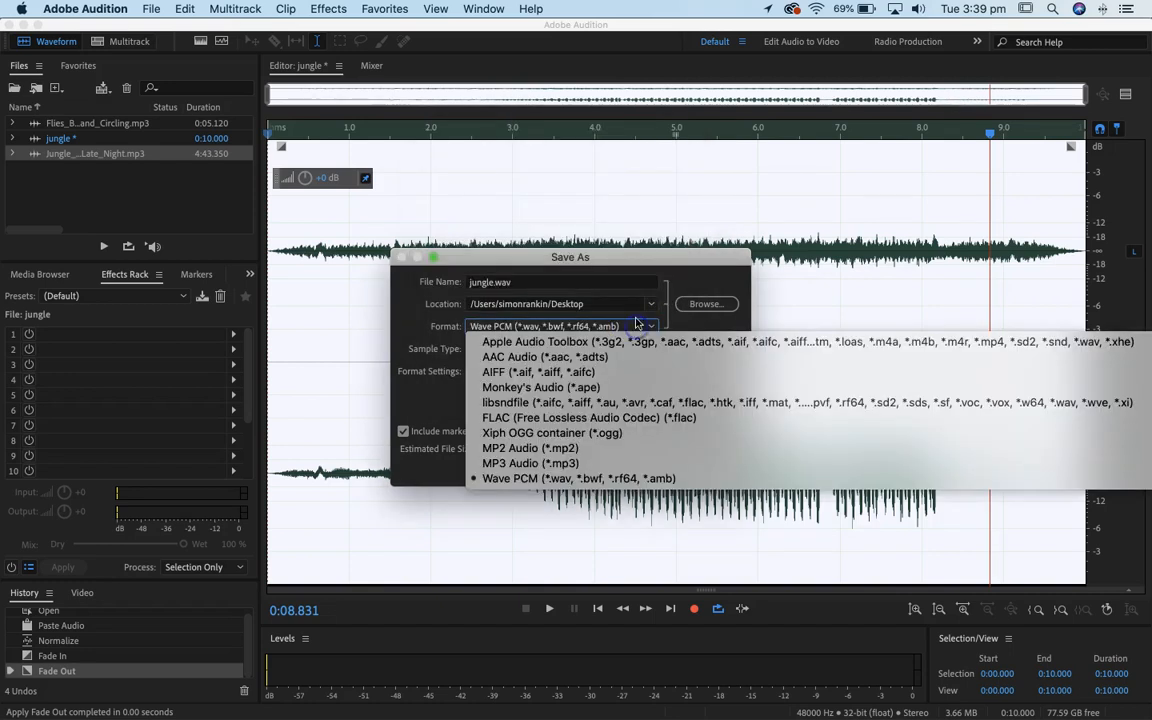
pyautogui.click(522, 372)
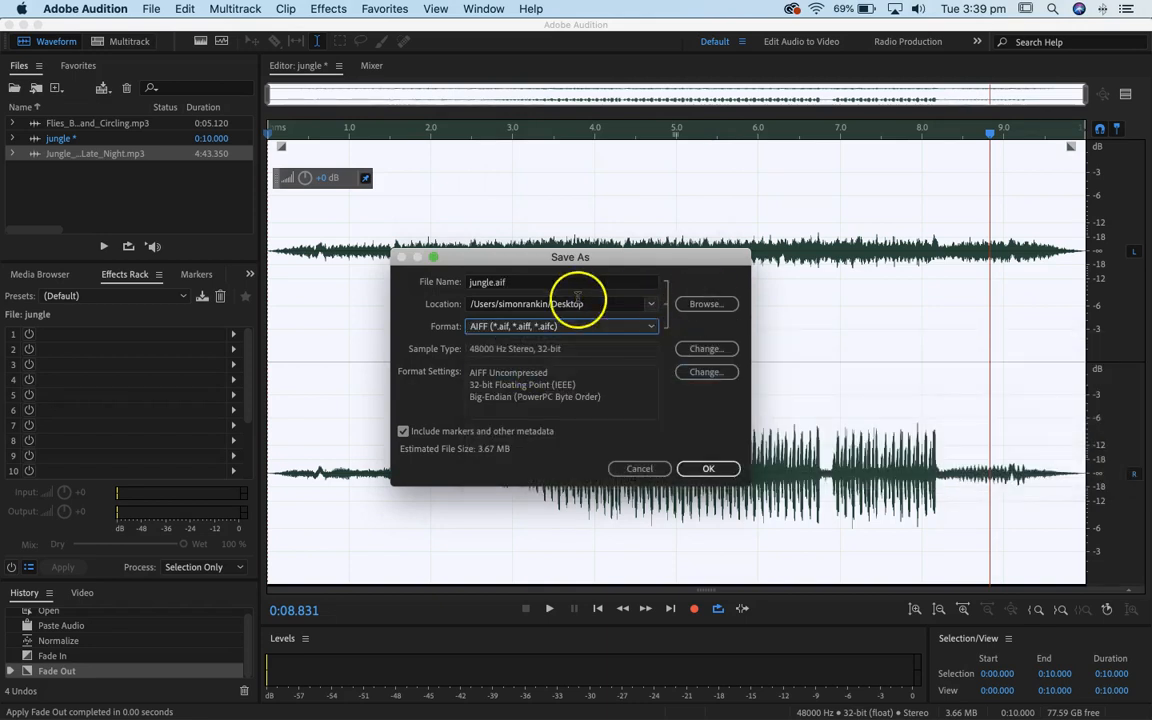
pyautogui.click(704, 468)
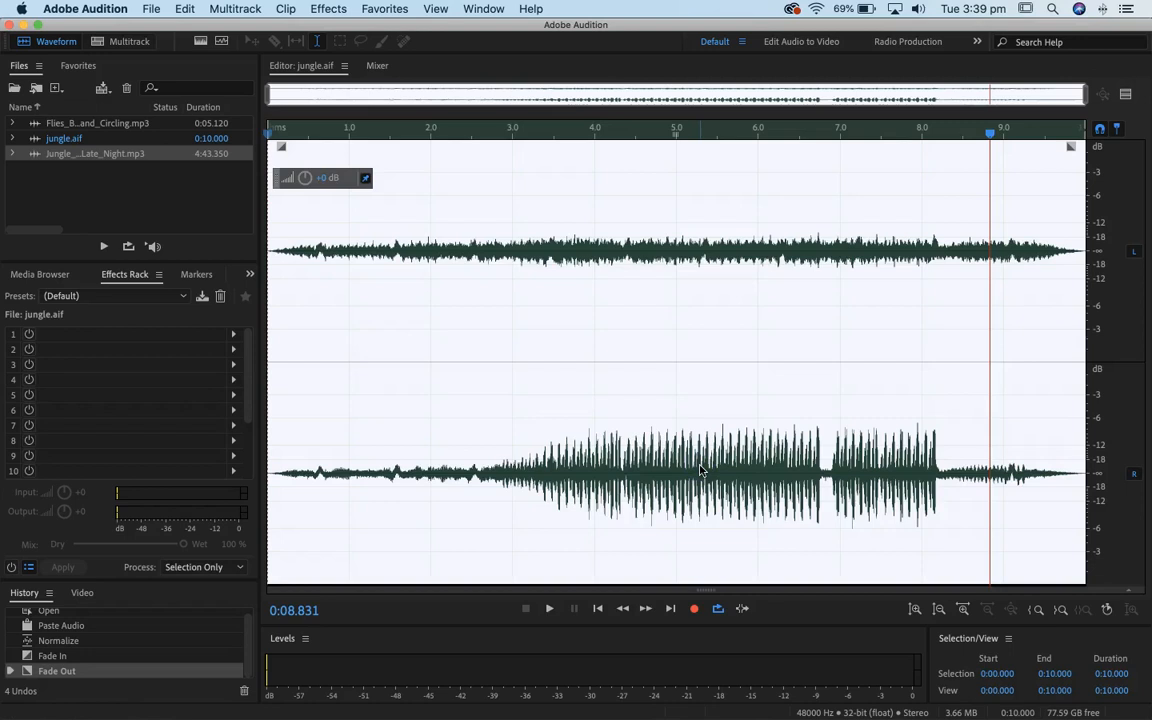
# Open Flies_Buzzing_and_Circling.mp3 in the waveform editor and listen to it
pyautogui.click(82, 124)
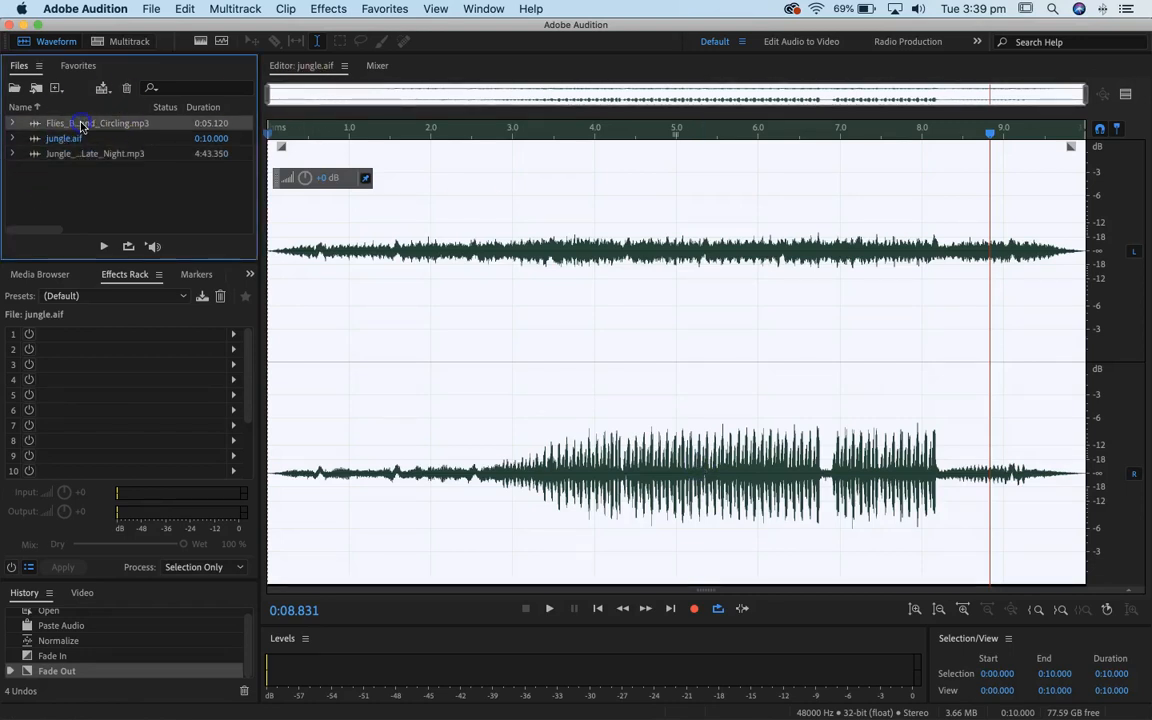
pyautogui.doubleClick(50, 124)
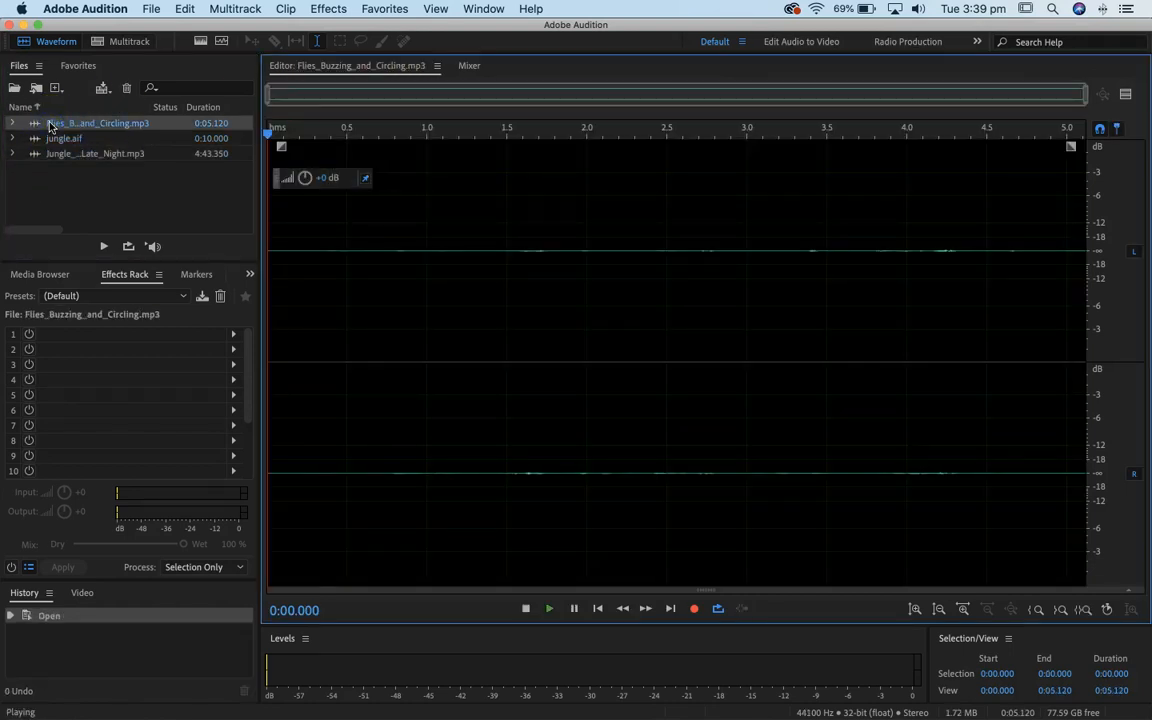
pyautogui.click(740, 406)
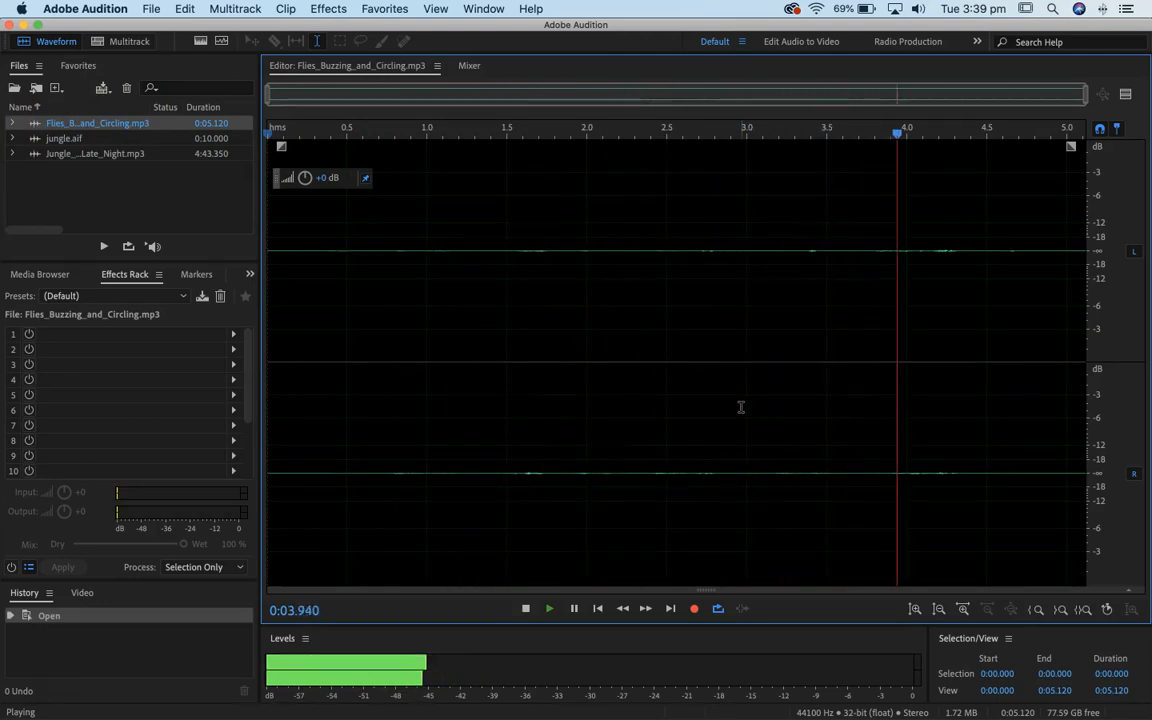
pyautogui.press('space')
# Normalize the entire flies waveform to 50% with all channels equal, and play back its beginning
pyautogui.press('super+a')
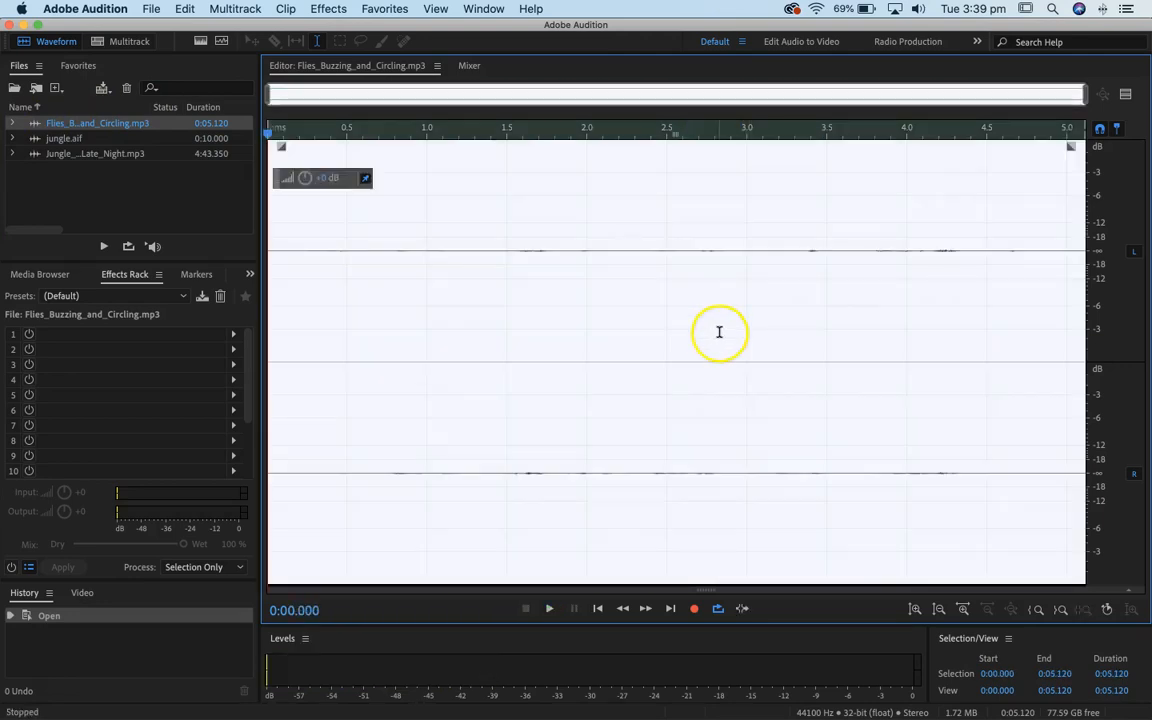
pyautogui.click(286, 8)
pyautogui.moveTo(328, 8)
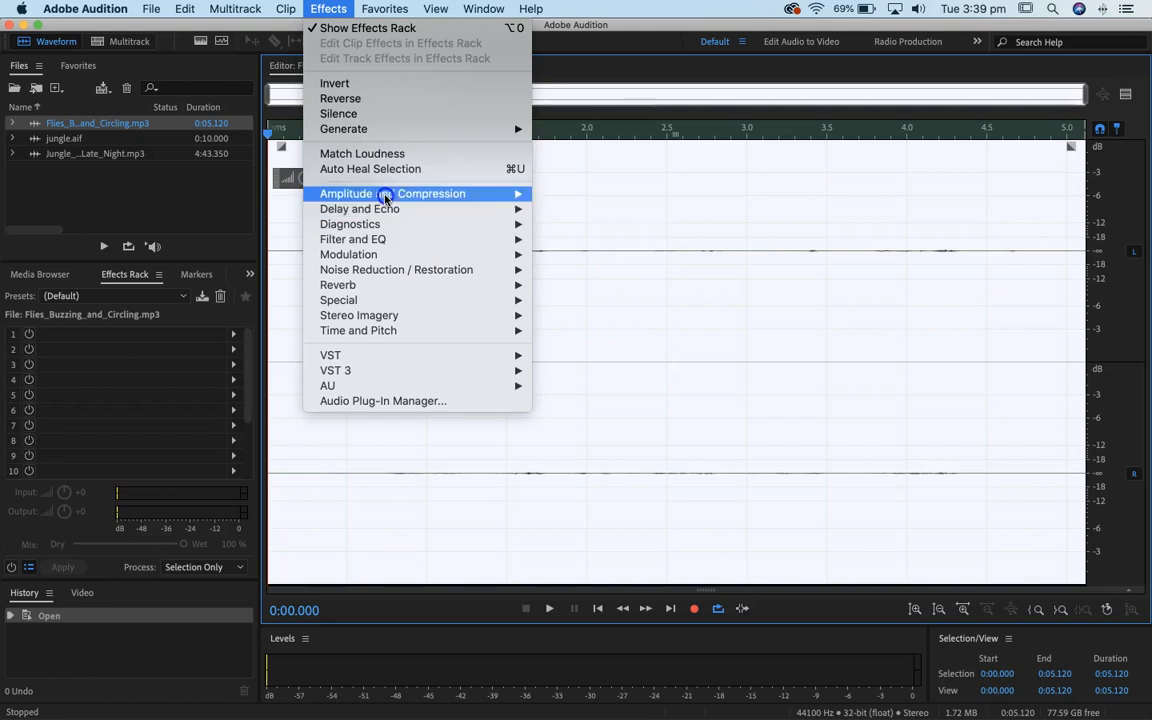
pyautogui.moveTo(383, 190)
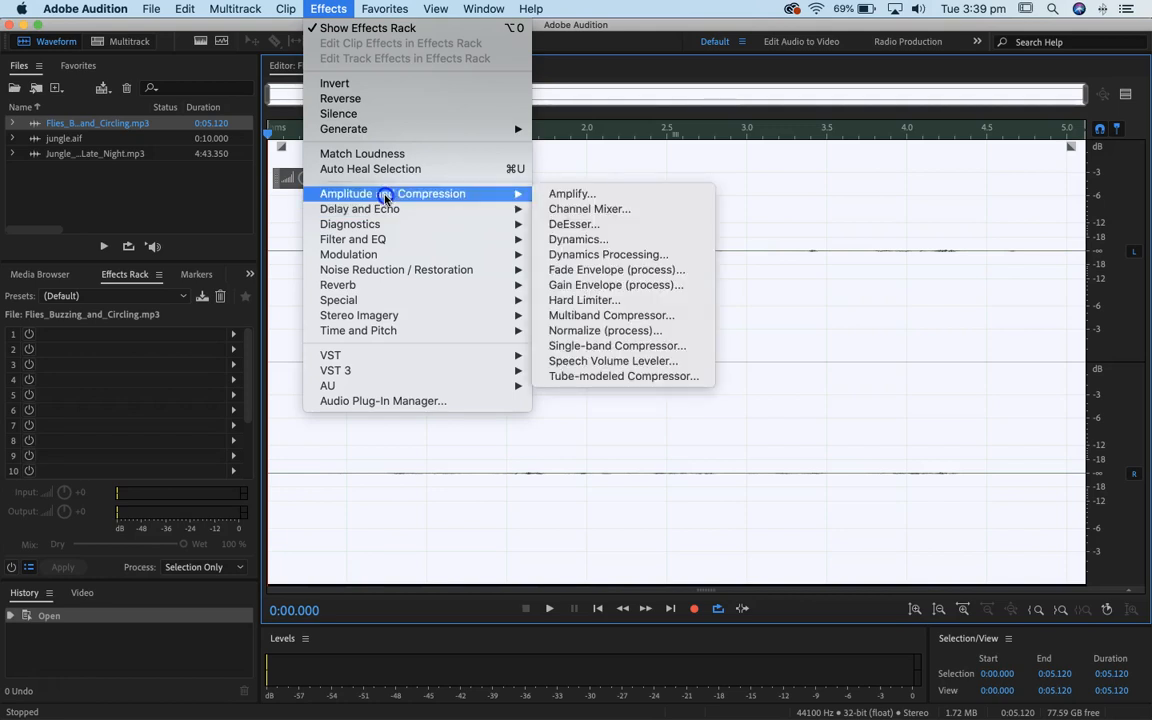
pyautogui.click(617, 331)
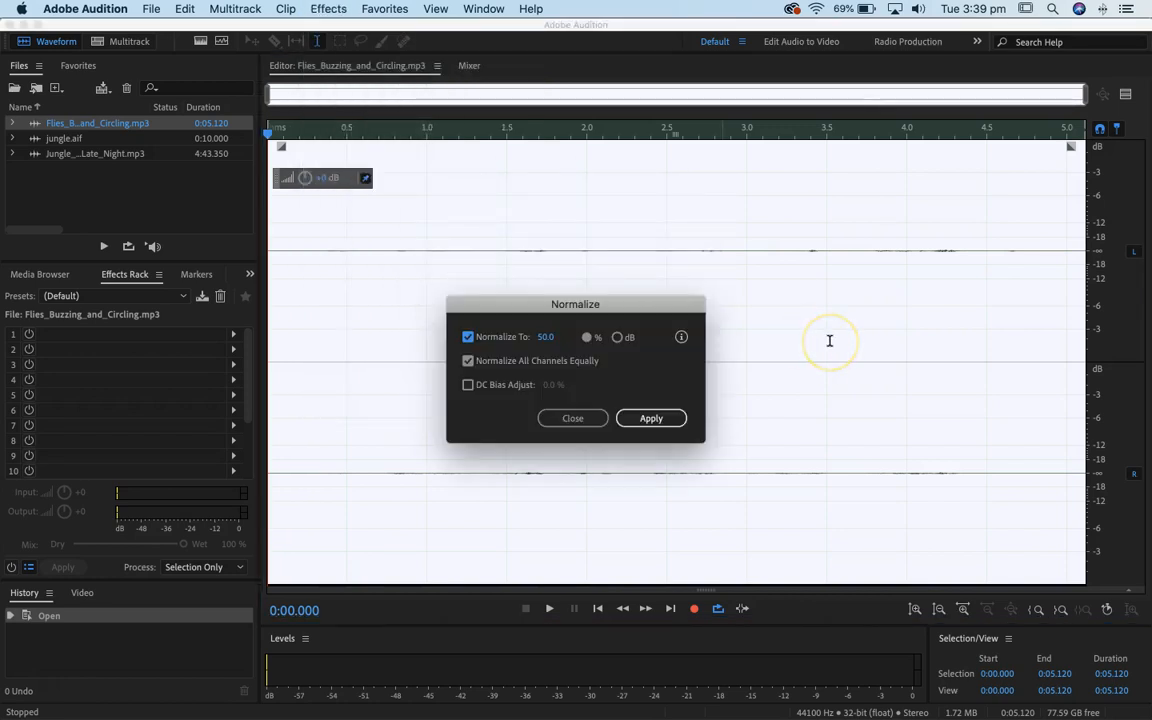
pyautogui.click(651, 418)
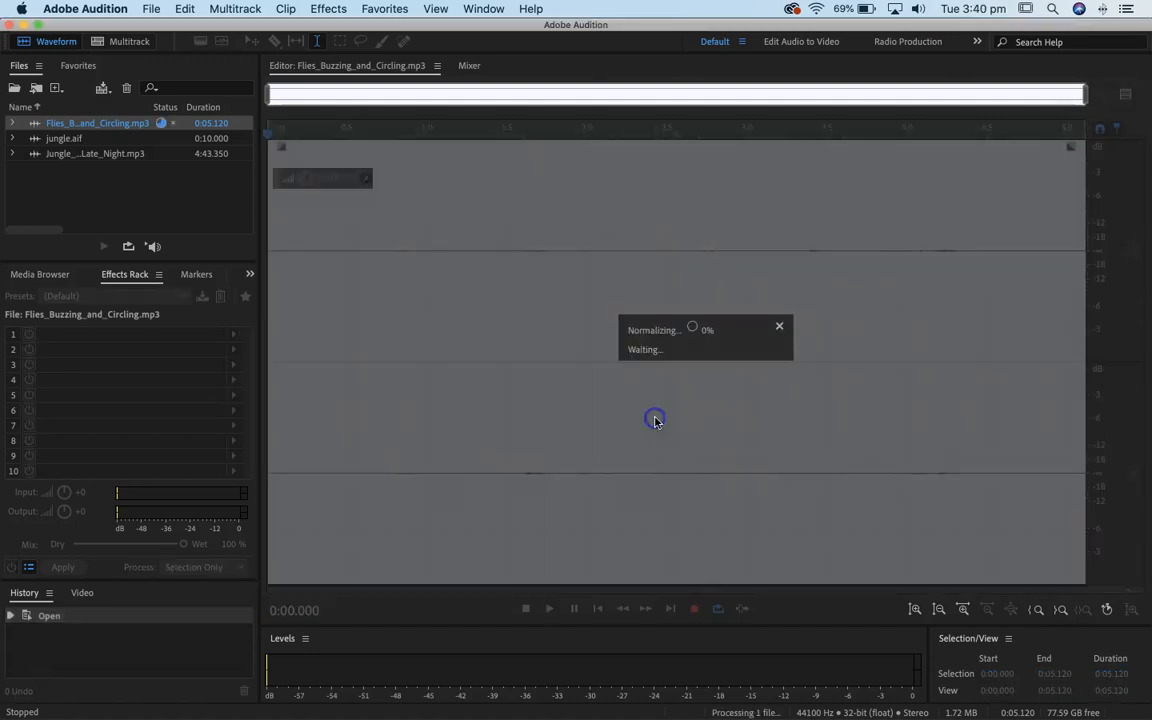
pyautogui.press('space')
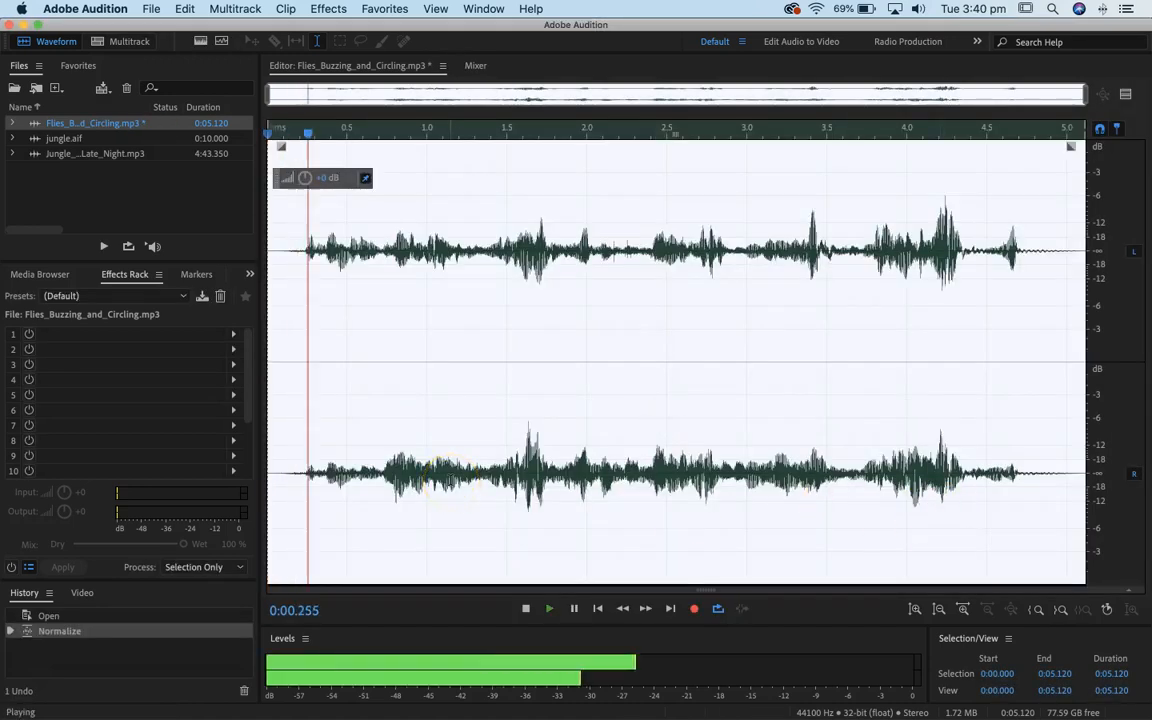
pyautogui.press('space')
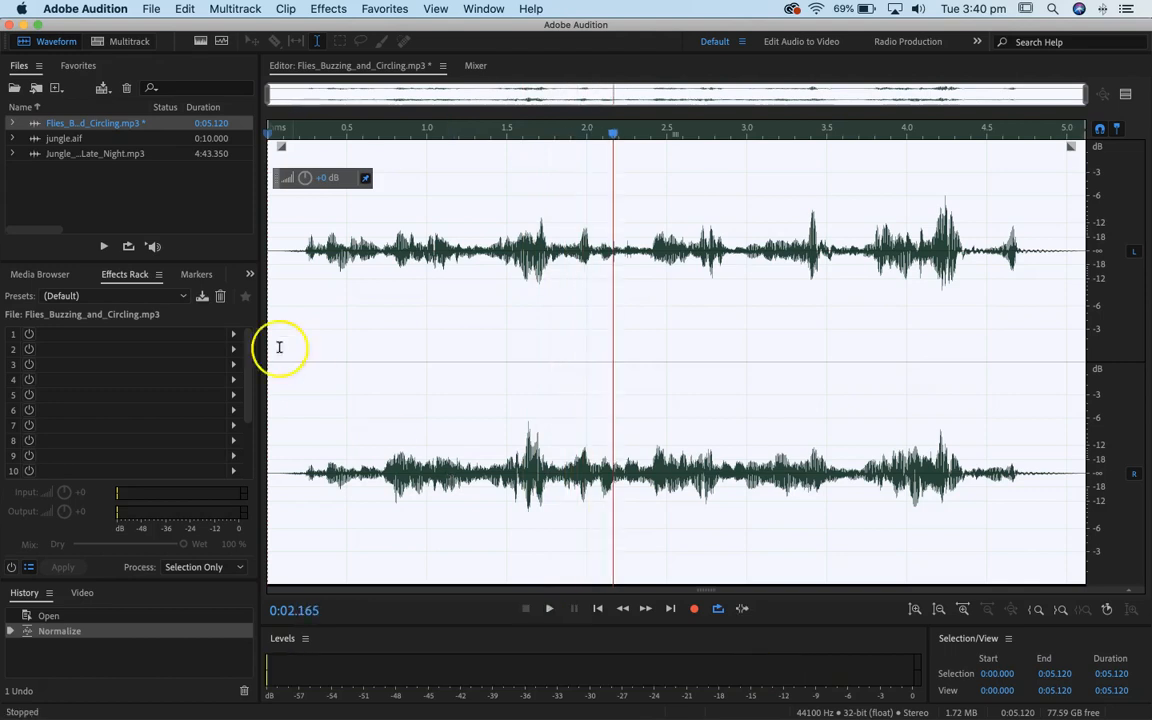
# Add a short fade-in at the start of the flies clip
pyautogui.moveTo(272, 240); pyautogui.dragTo(301, 249)
pyautogui.moveTo(421, 230); pyautogui.dragTo(435, 230)
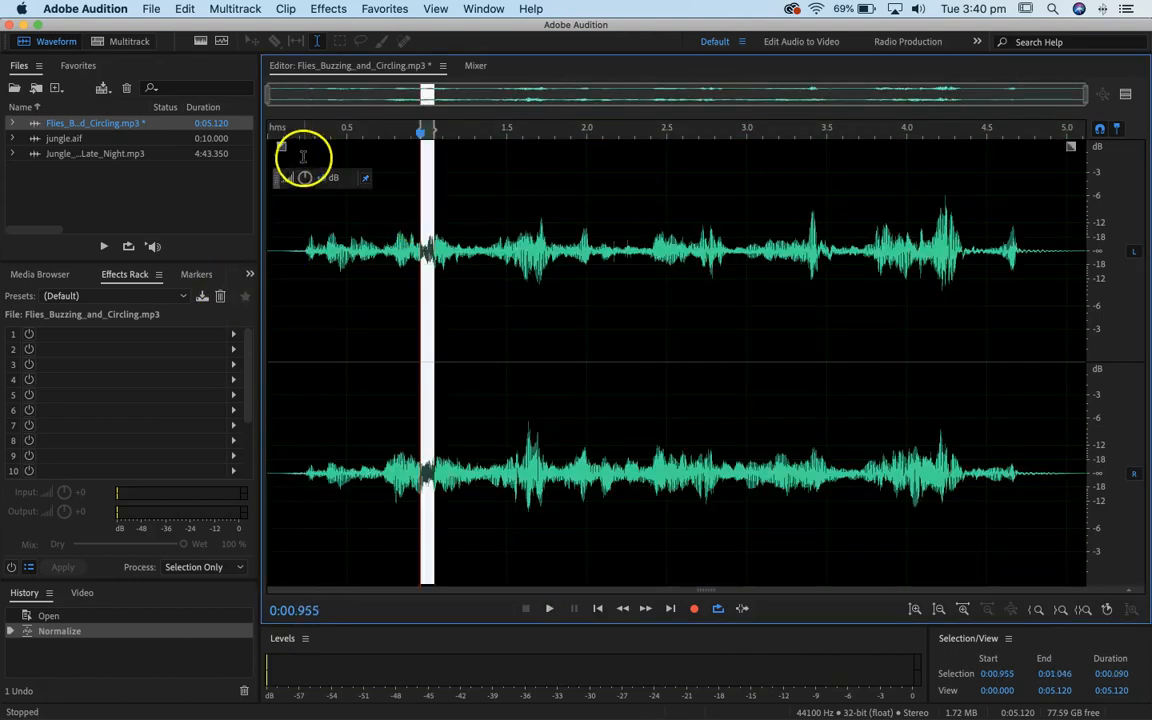
pyautogui.moveTo(281, 147); pyautogui.dragTo(327, 150)
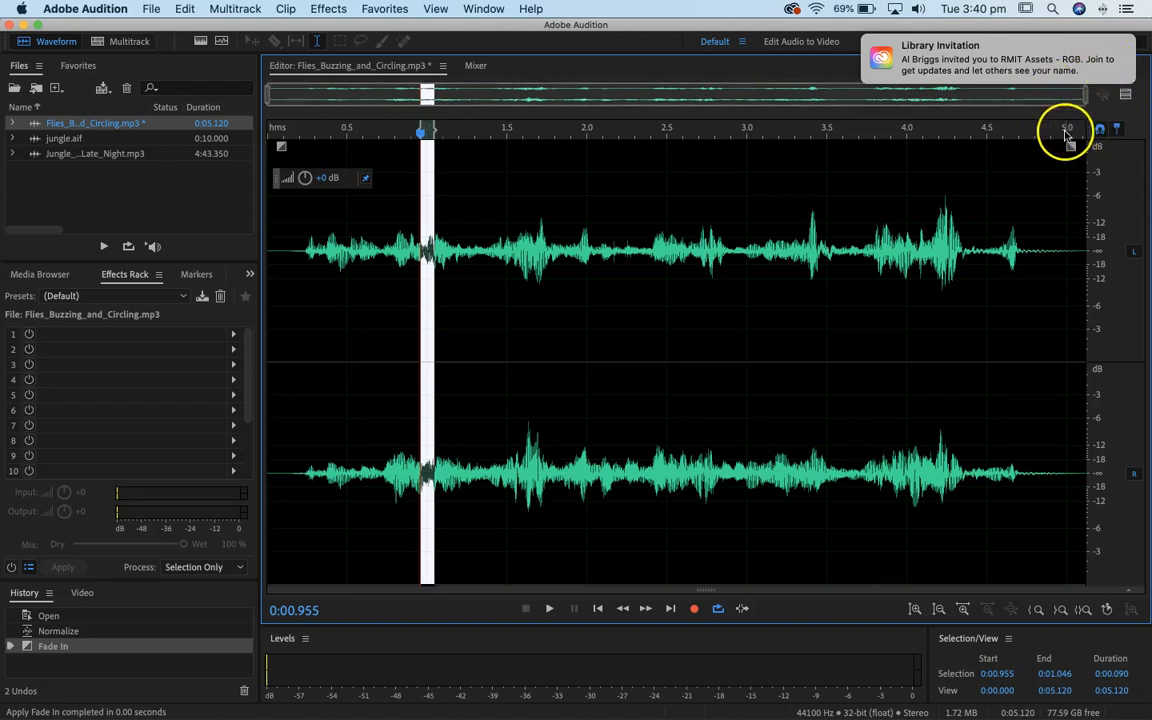
# Add a short fade-out at the end of the flies clip, and play back its beginning with the whole waveform selected
pyautogui.moveTo(1070, 148); pyautogui.dragTo(1018, 146)
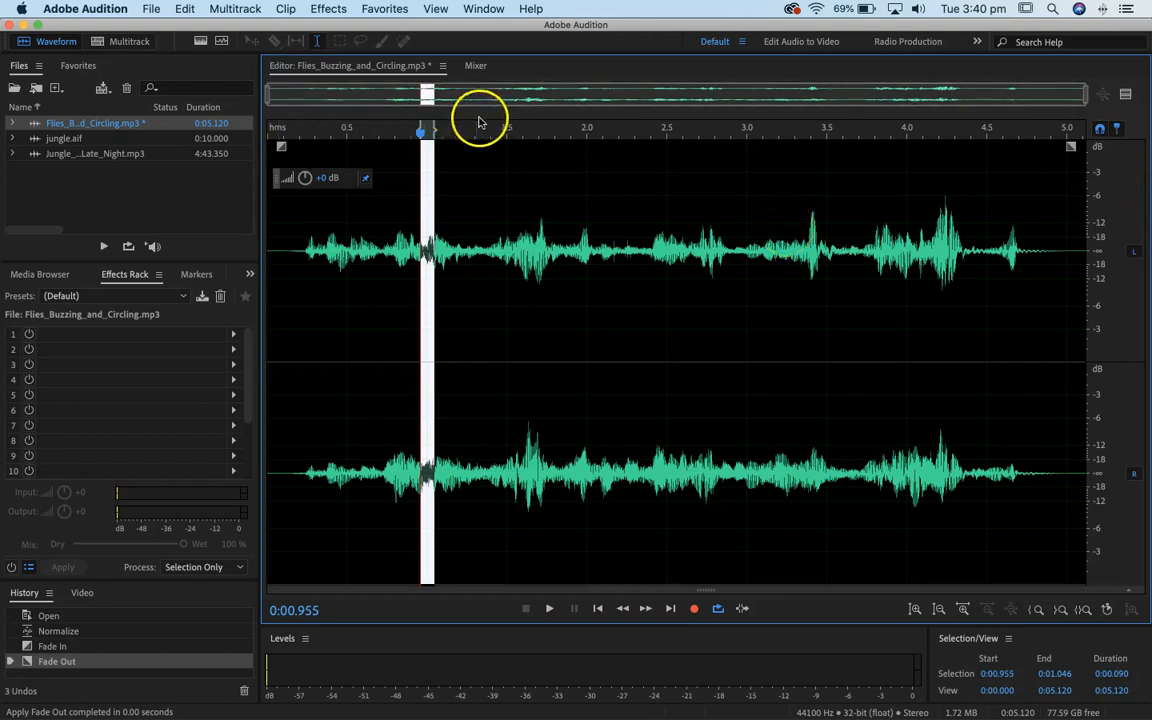
pyautogui.moveTo(434, 129); pyautogui.dragTo(1149, 141)
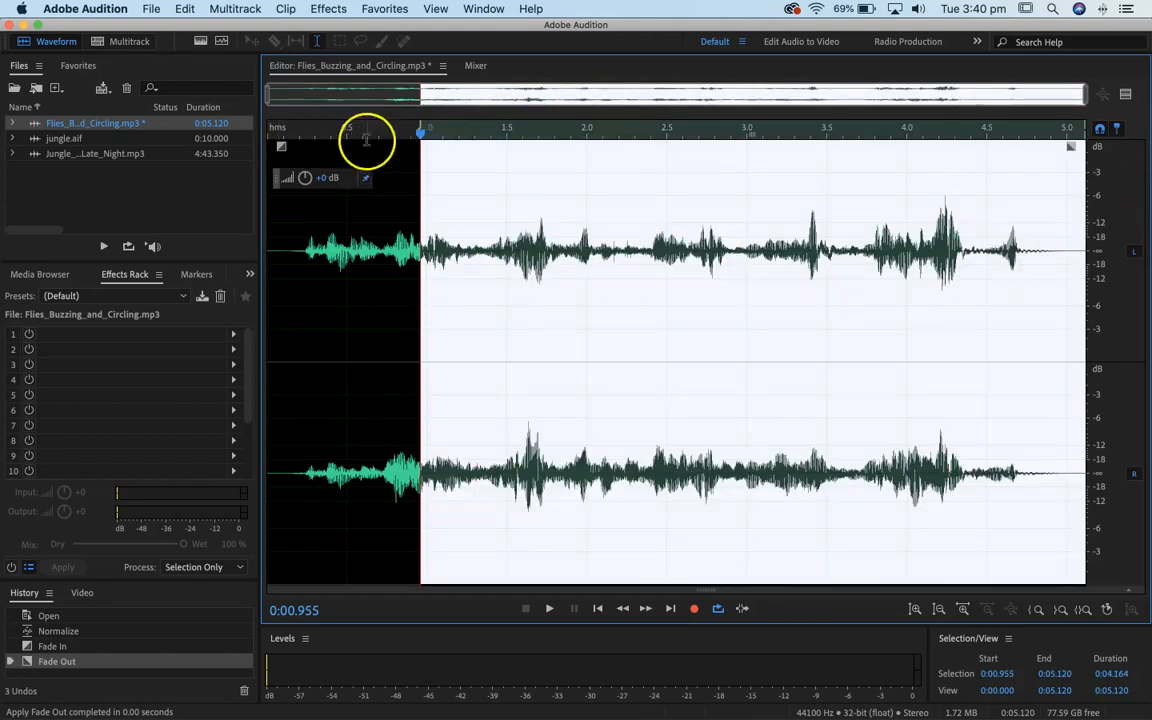
pyautogui.moveTo(421, 128); pyautogui.dragTo(268, 128)
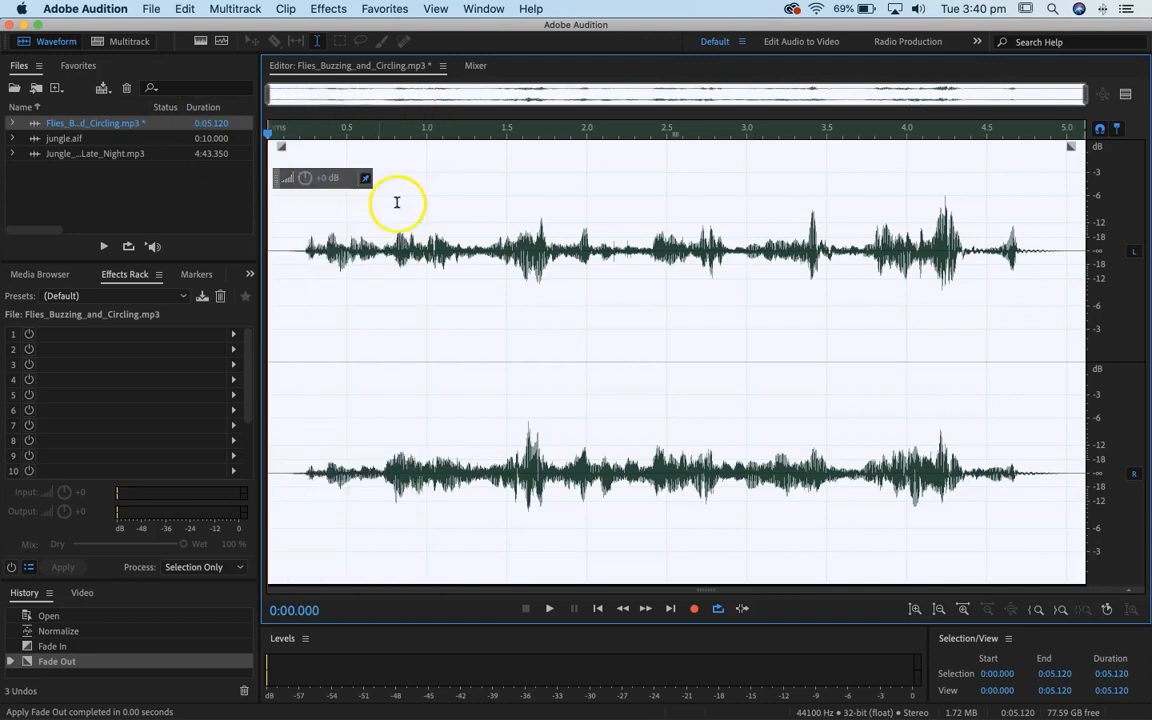
pyautogui.press('space')
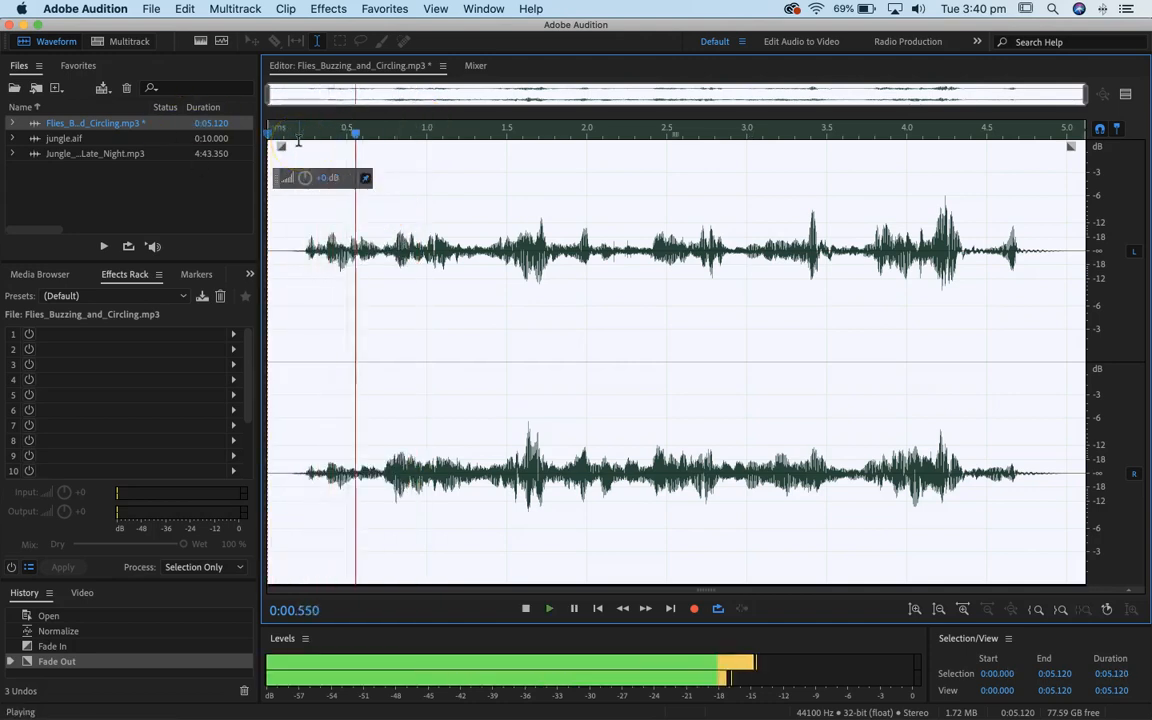
pyautogui.press('space')
# Save the flies clip to the Desktop in AIFF format as fly.aif
pyautogui.click(152, 9)
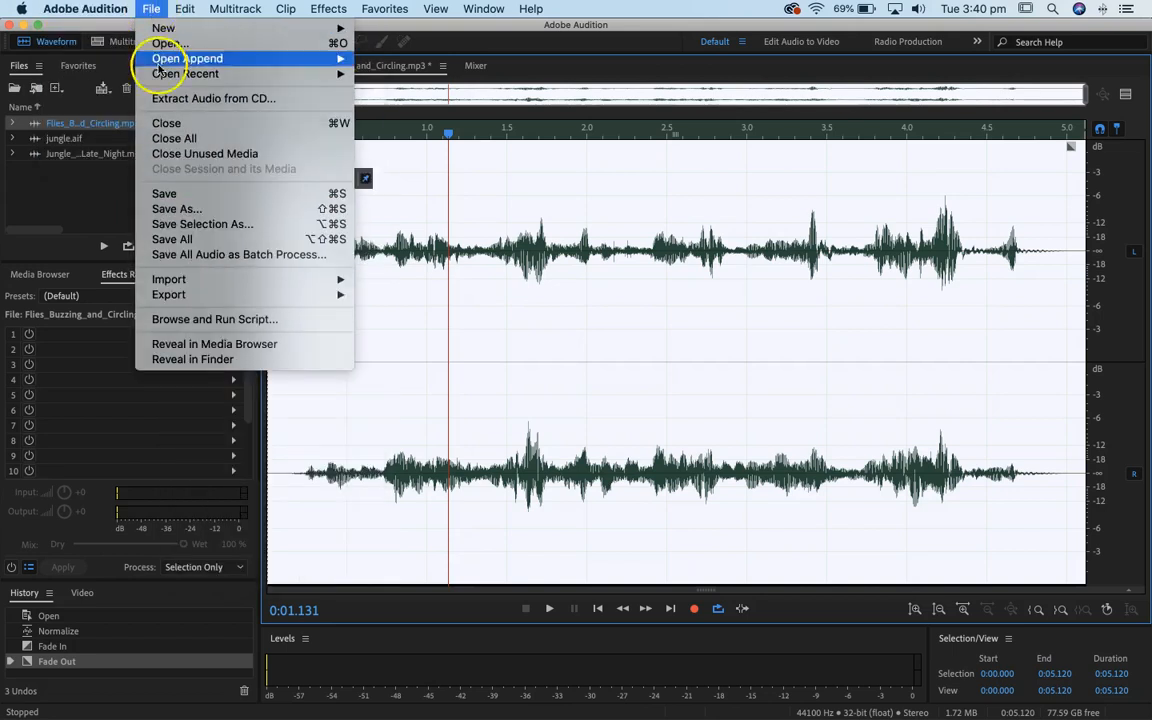
pyautogui.click(170, 209)
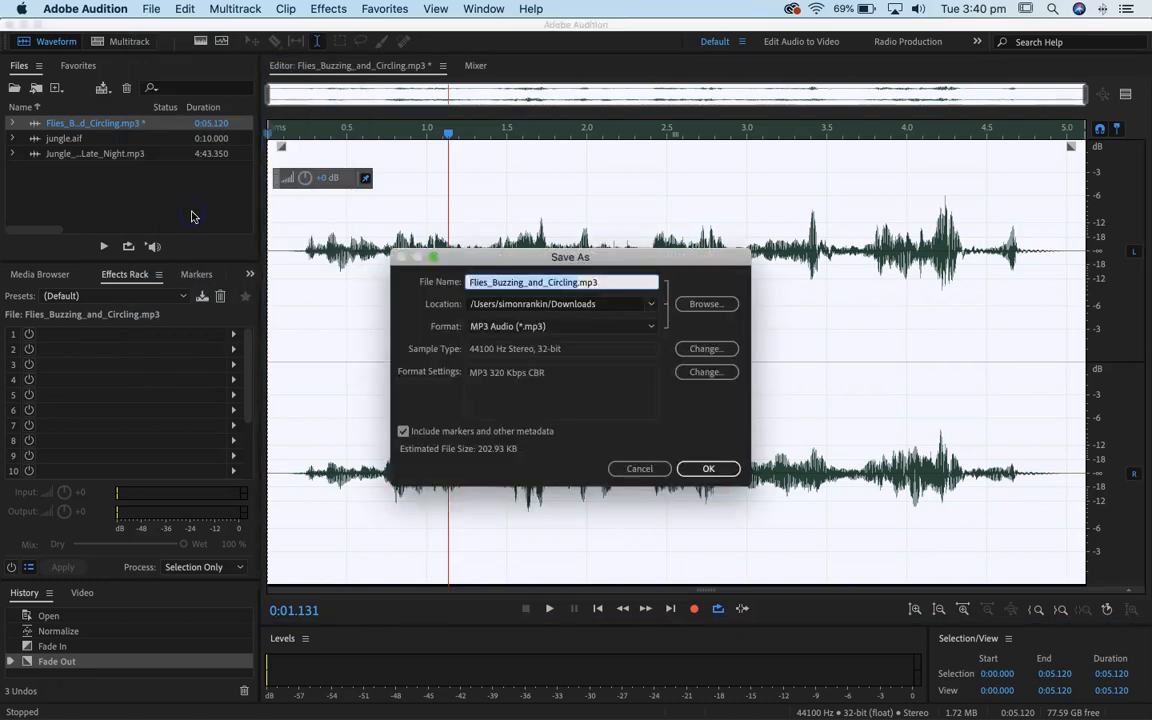
pyautogui.click(466, 297)
pyautogui.click(567, 309)
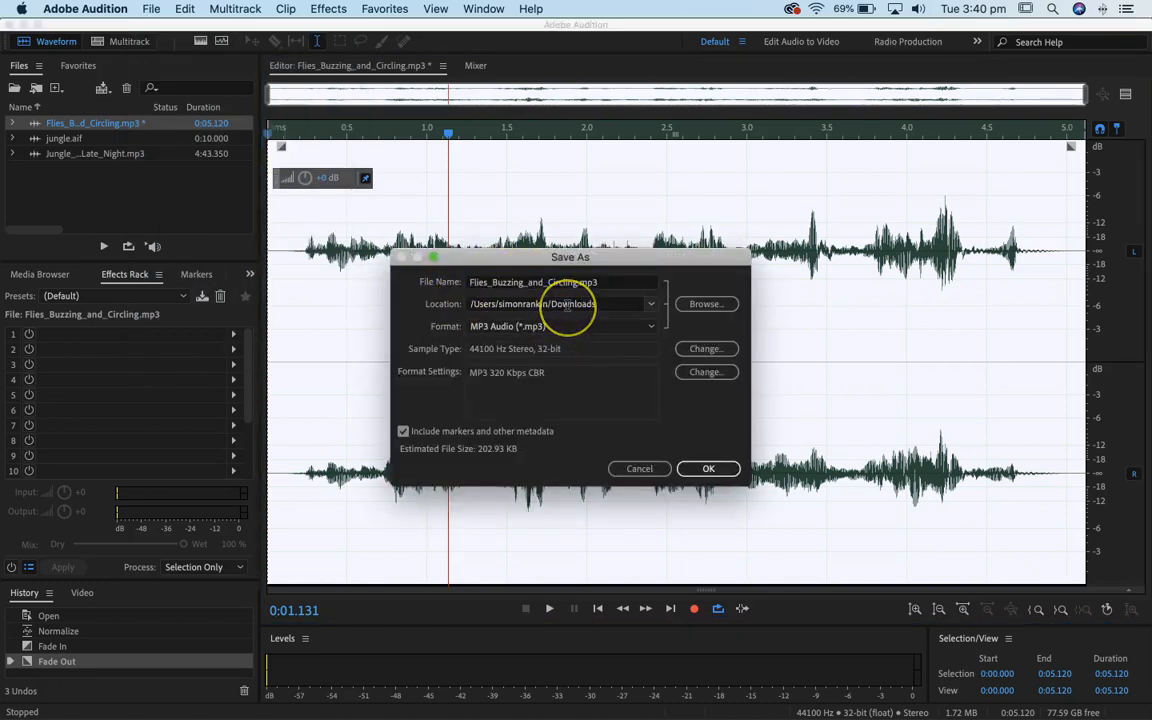
pyautogui.click(470, 326)
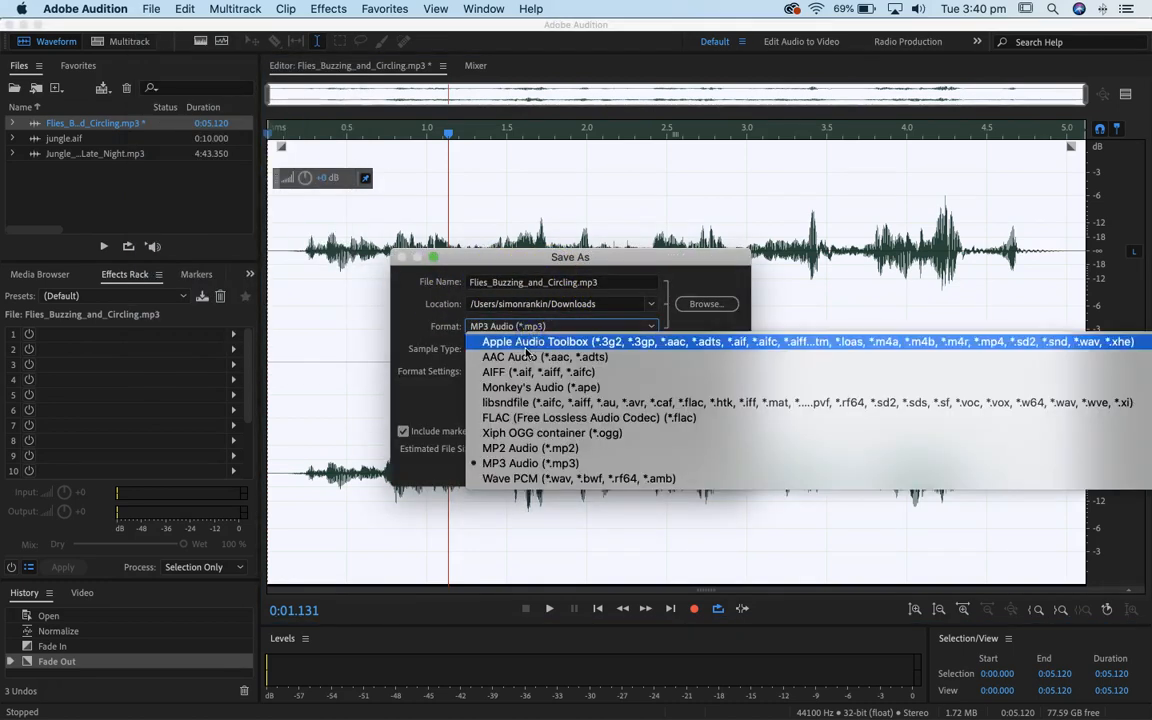
pyautogui.click(470, 368)
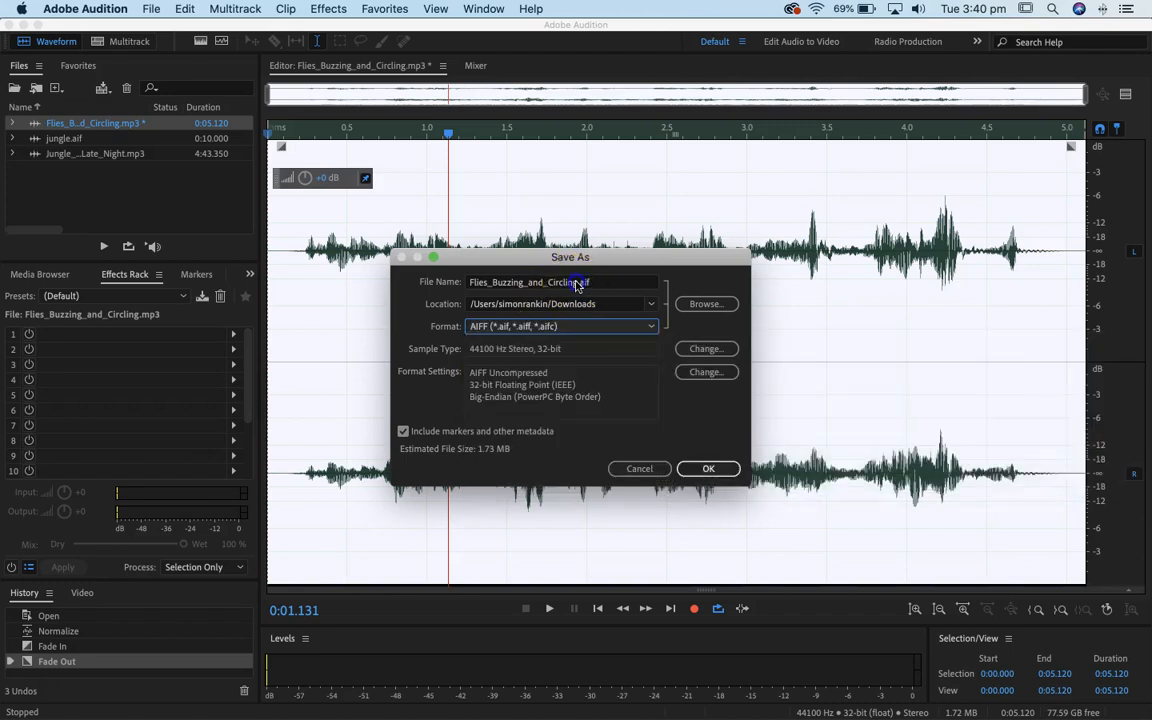
pyautogui.doubleClick(577, 284)
pyautogui.write('fly')
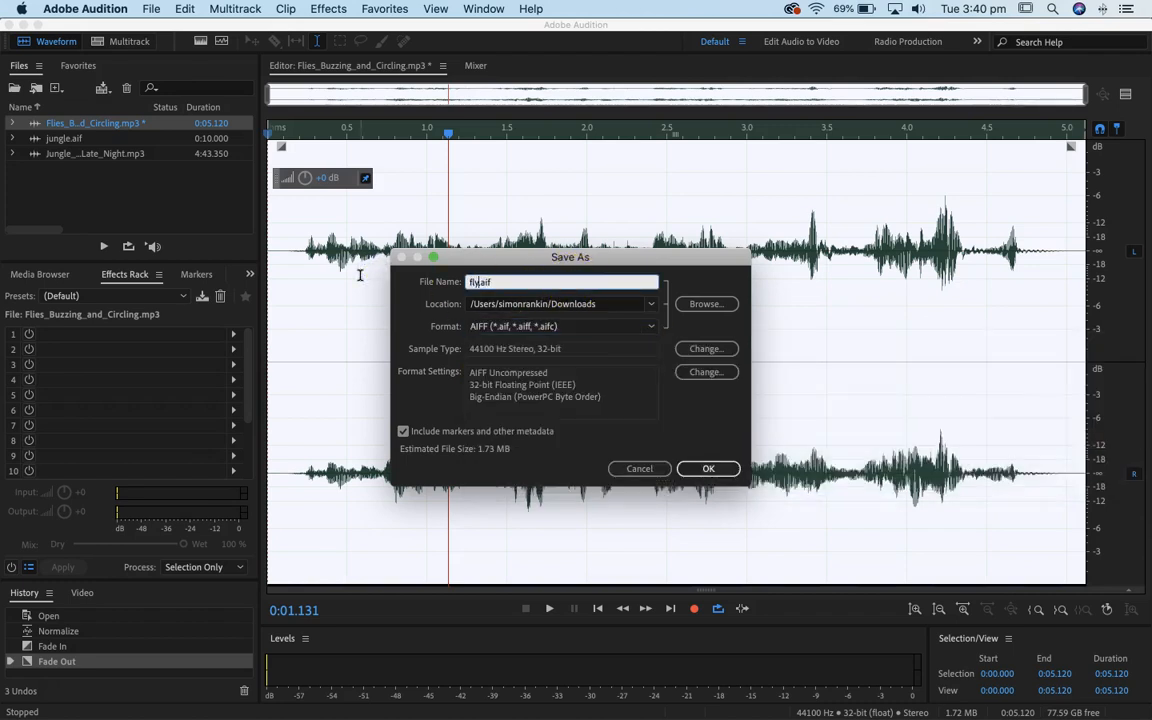
pyautogui.click(647, 305)
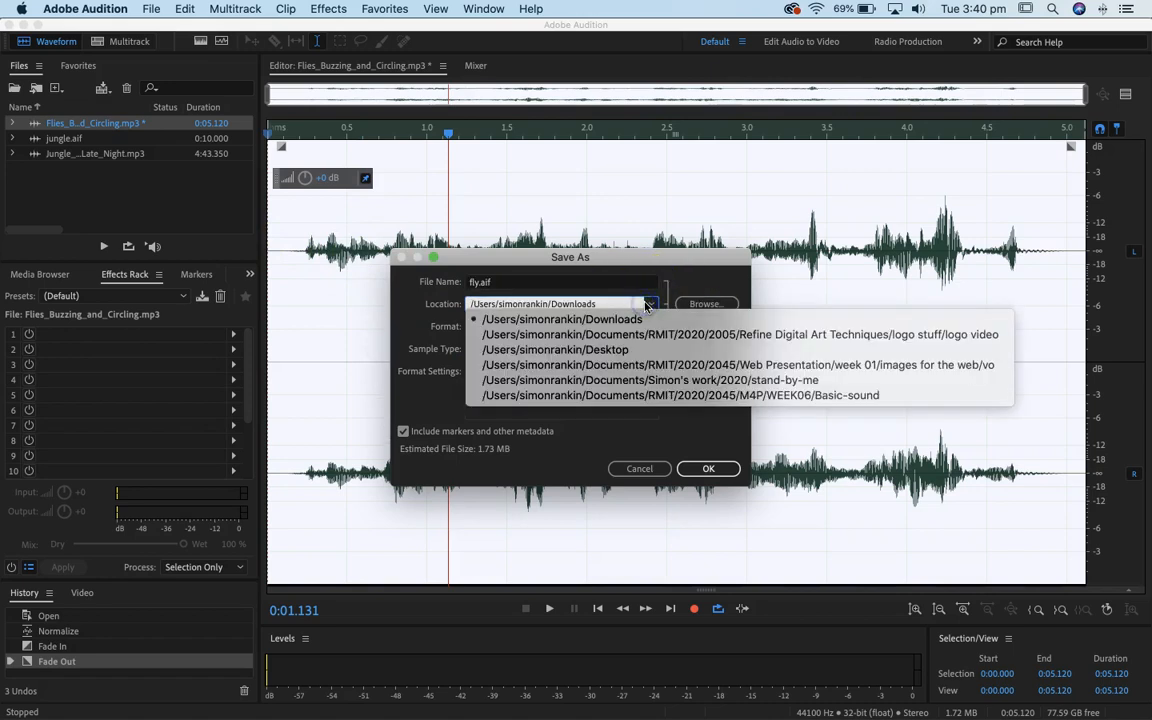
pyautogui.click(604, 349)
pyautogui.click(708, 470)
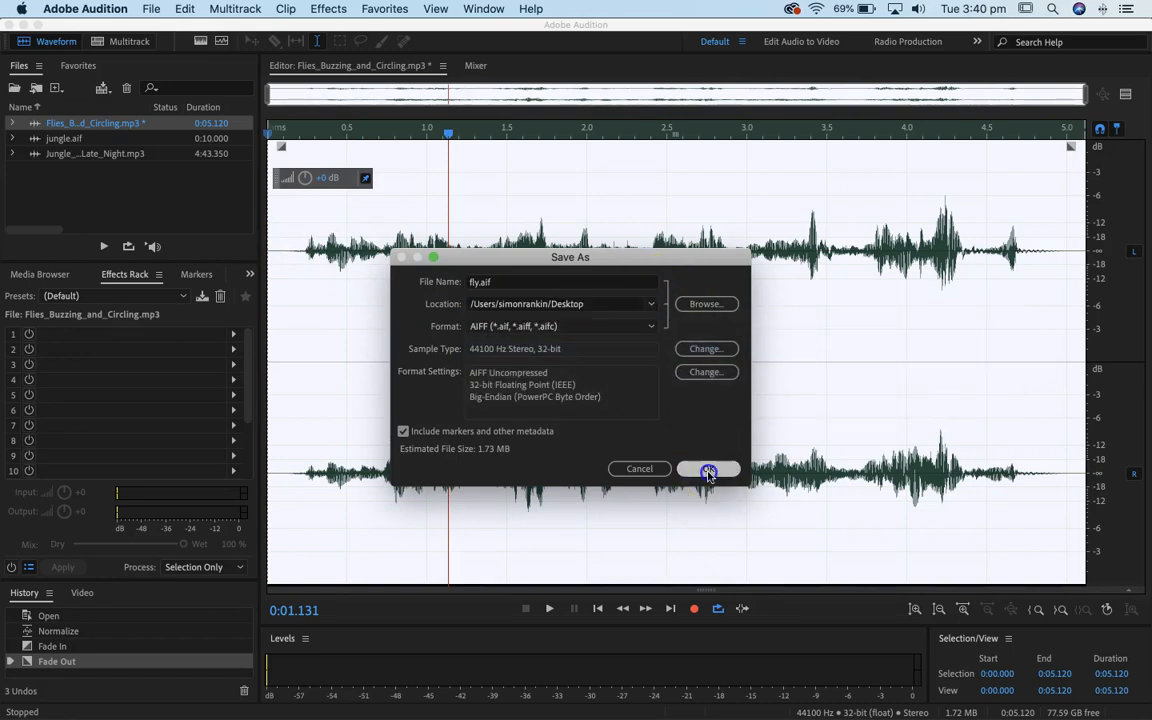
# Open jungle.aif in the waveform editor to check it, and switch to the lizard project in After Effects
pyautogui.click(110, 142)
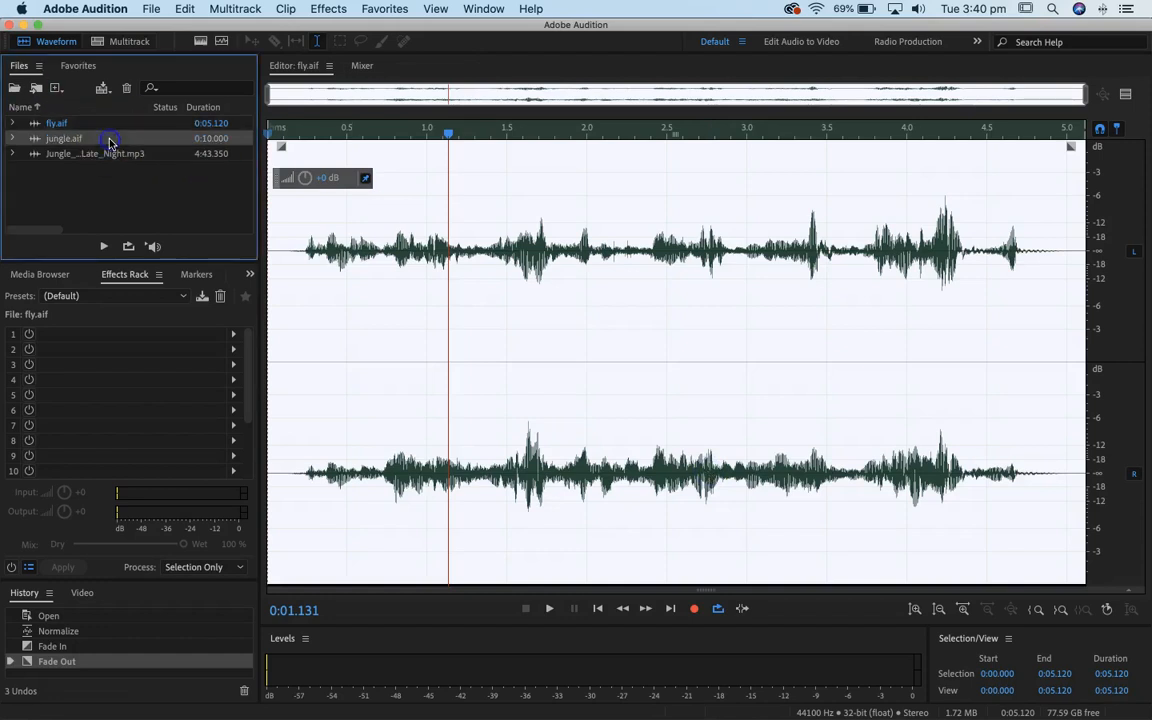
pyautogui.doubleClick(59, 140)
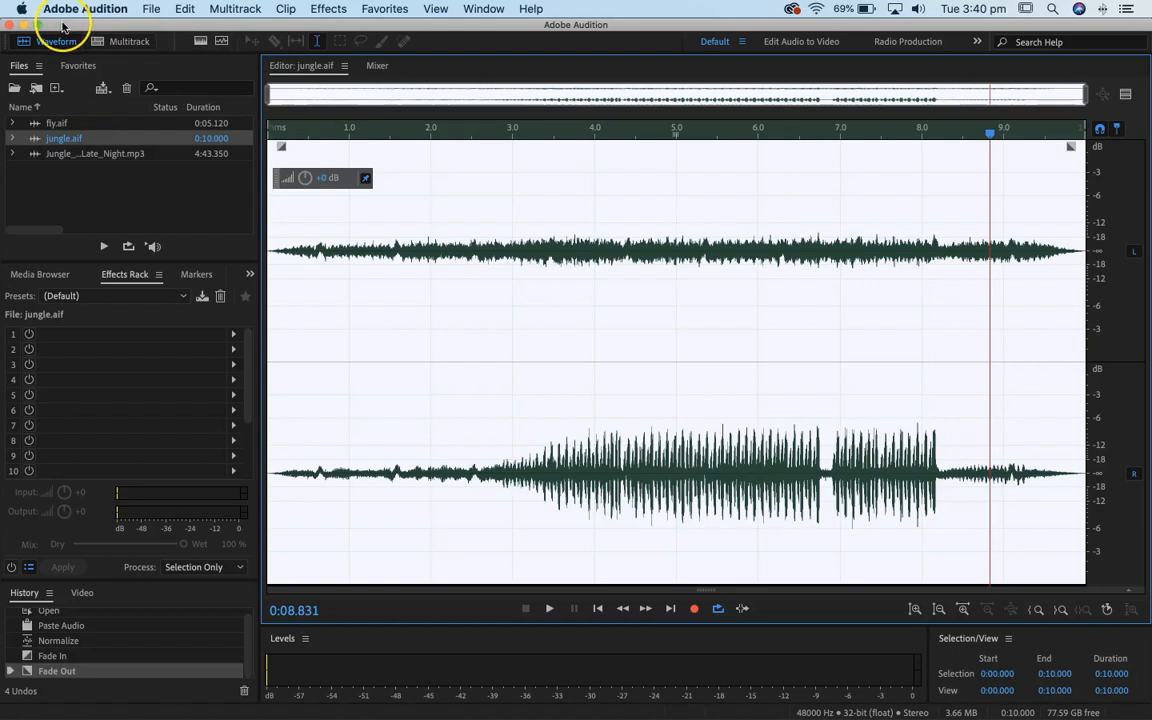
pyautogui.press('super+Tab')
pyautogui.press('super+Tab')
pyautogui.press('super+Tab')
pyautogui.press('super+Tab')
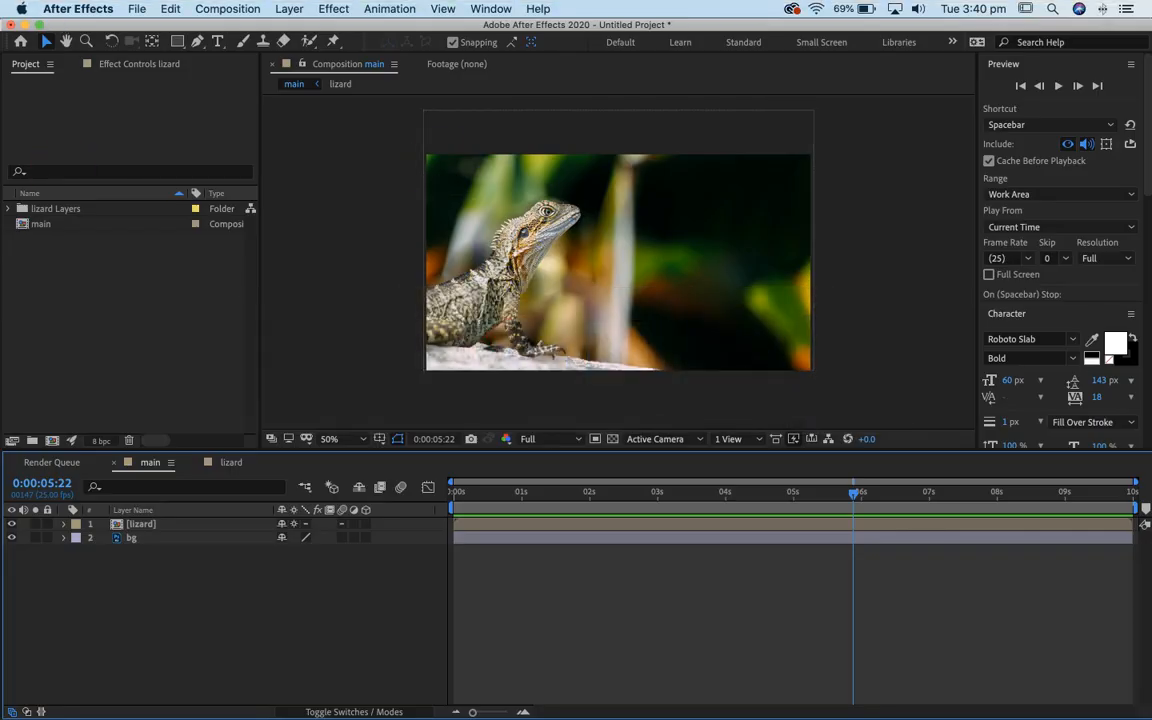
# Import fly.aif and jungle.aif from the Desktop into the project as footage
pyautogui.click(136, 8)
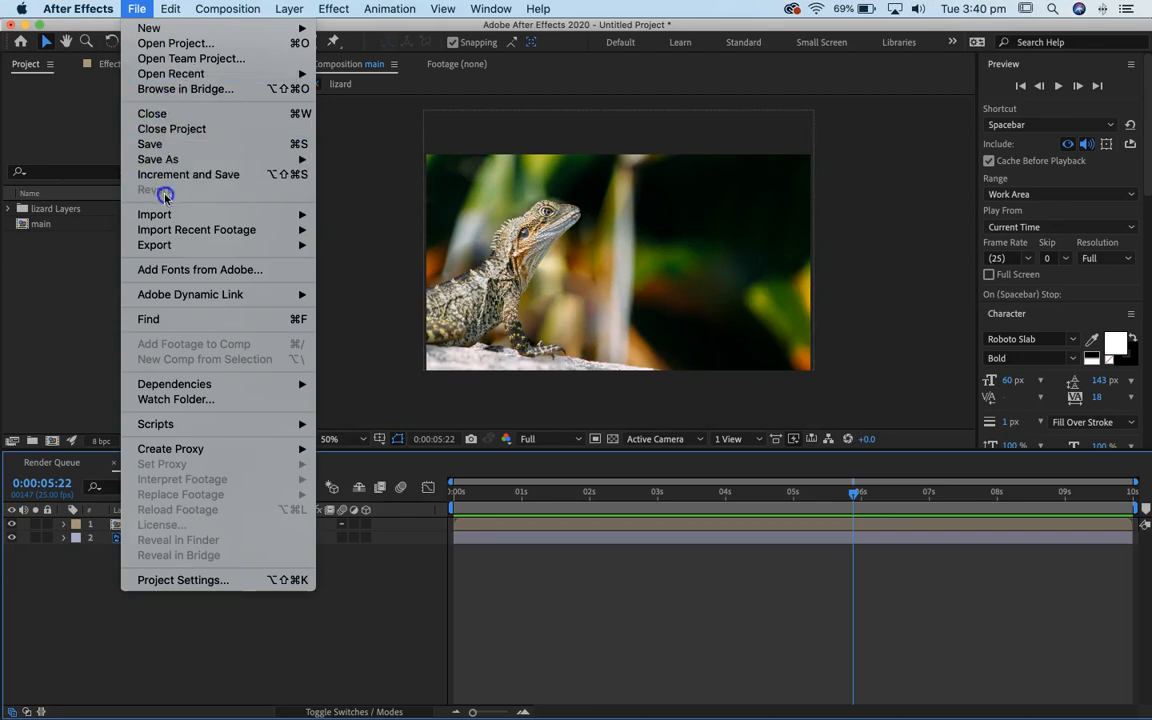
pyautogui.moveTo(288, 216)
pyautogui.click(359, 216)
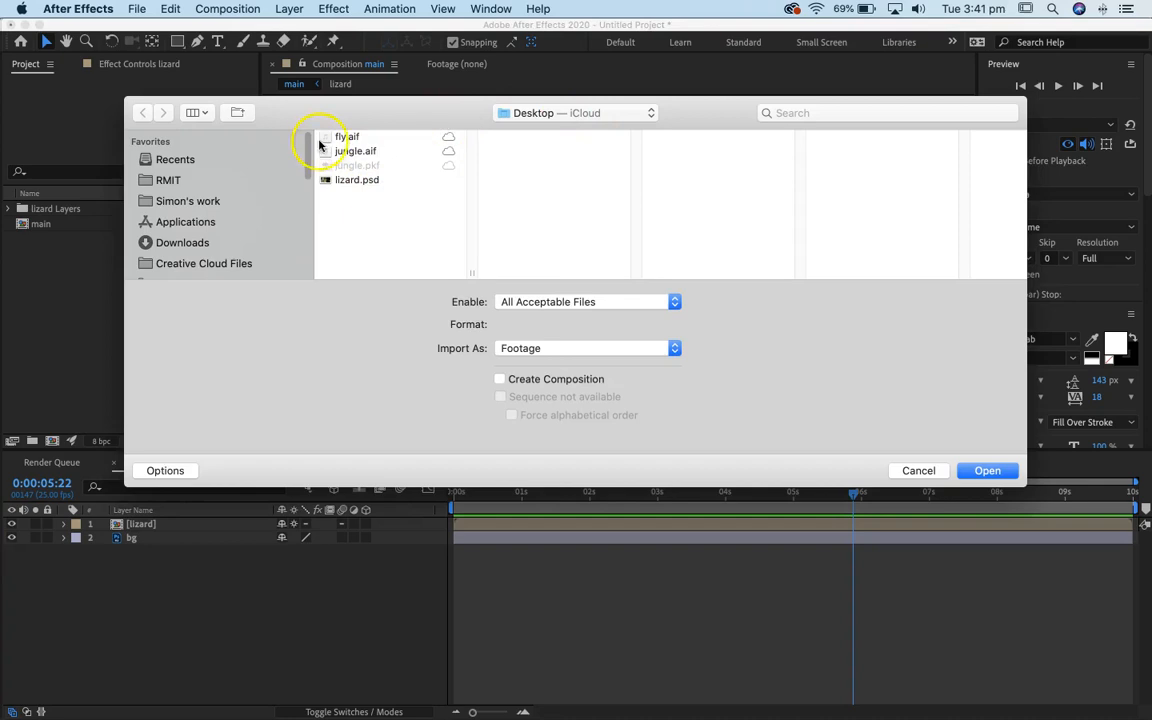
pyautogui.click(365, 151)
pyautogui.keyDown('shift'); pyautogui.click(347, 136); pyautogui.keyUp('shift')
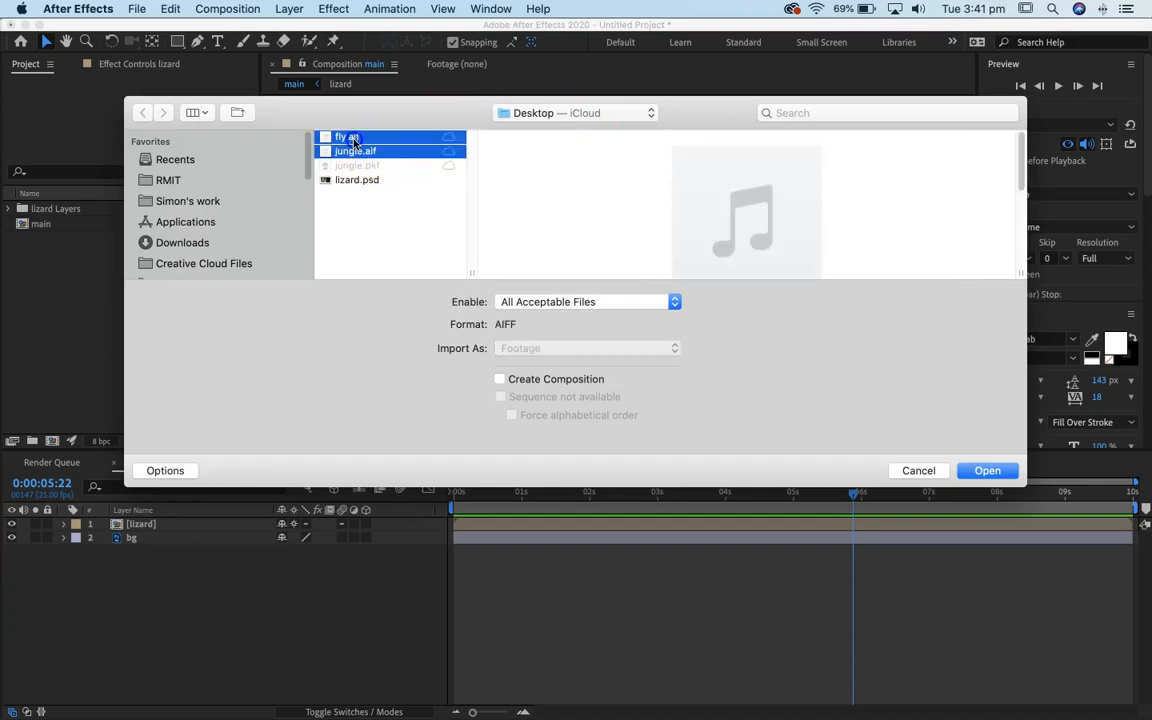
pyautogui.click(990, 471)
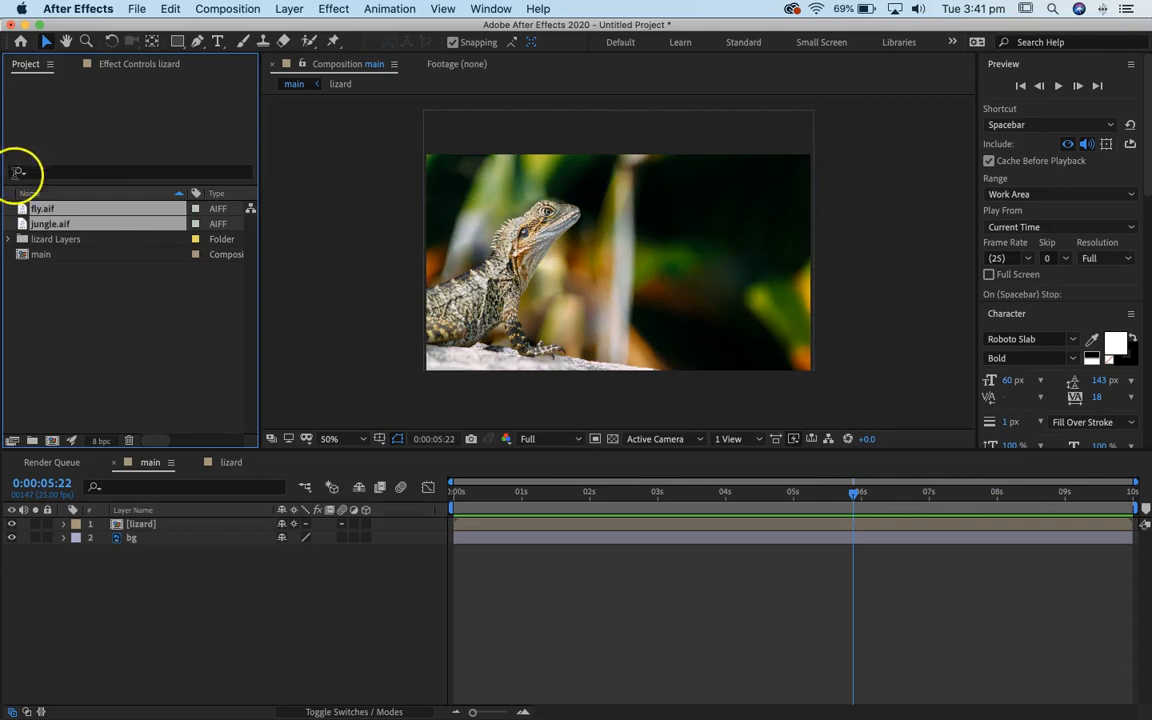
# Add jungle.aif to the main composition below the bg layer, and place fly.aif between bg and jungle.aif
pyautogui.click(75, 320)
pyautogui.moveTo(48, 228); pyautogui.dragTo(165, 555)
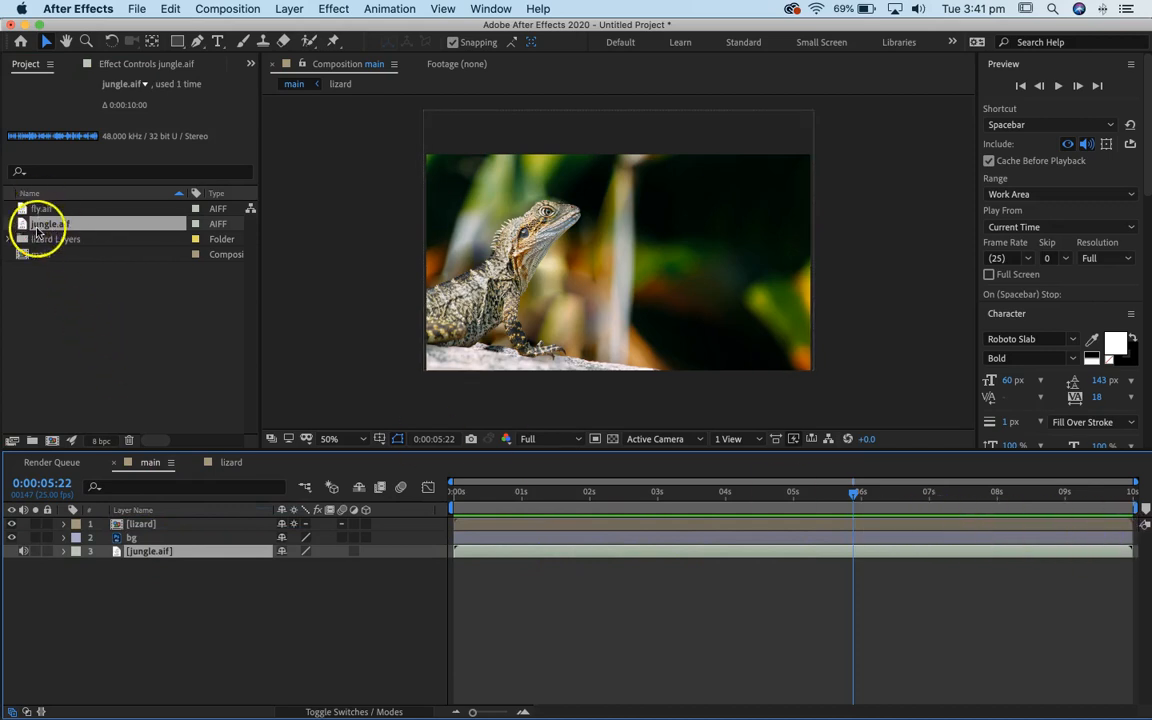
pyautogui.moveTo(39, 211); pyautogui.dragTo(133, 555)
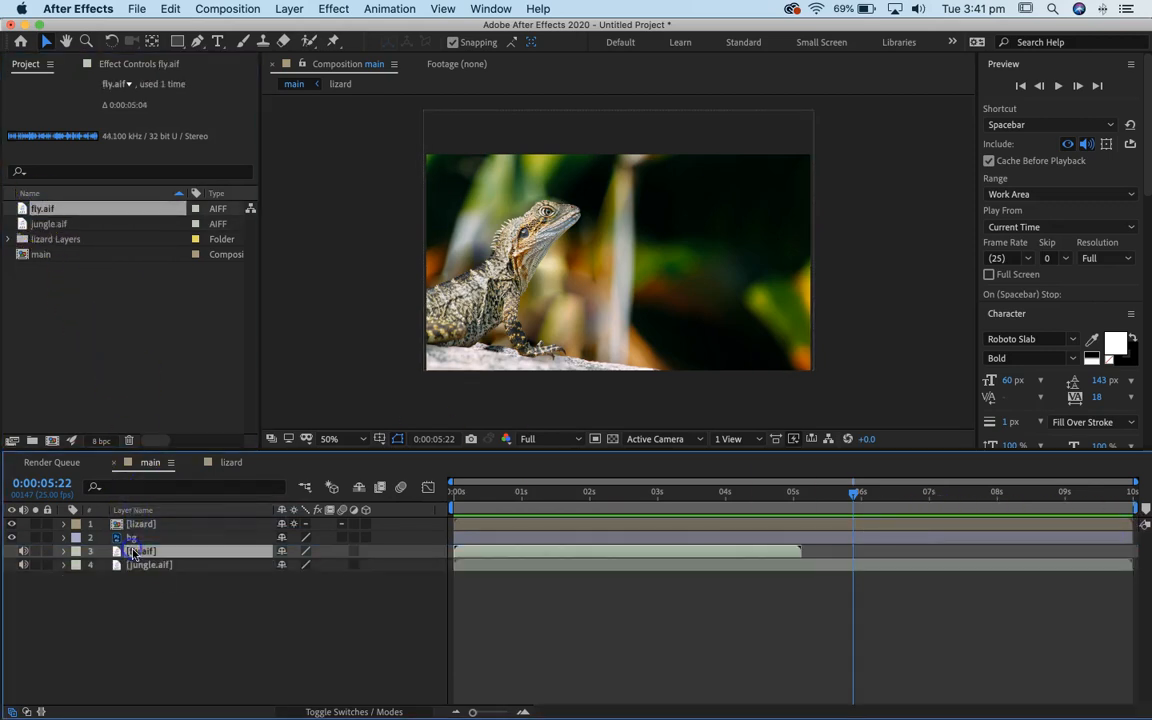
# Shift the fly.aif layer so it ends at the composition's 10-second end, and preview the composition from the start
pyautogui.moveTo(566, 550); pyautogui.dragTo(186, 503)
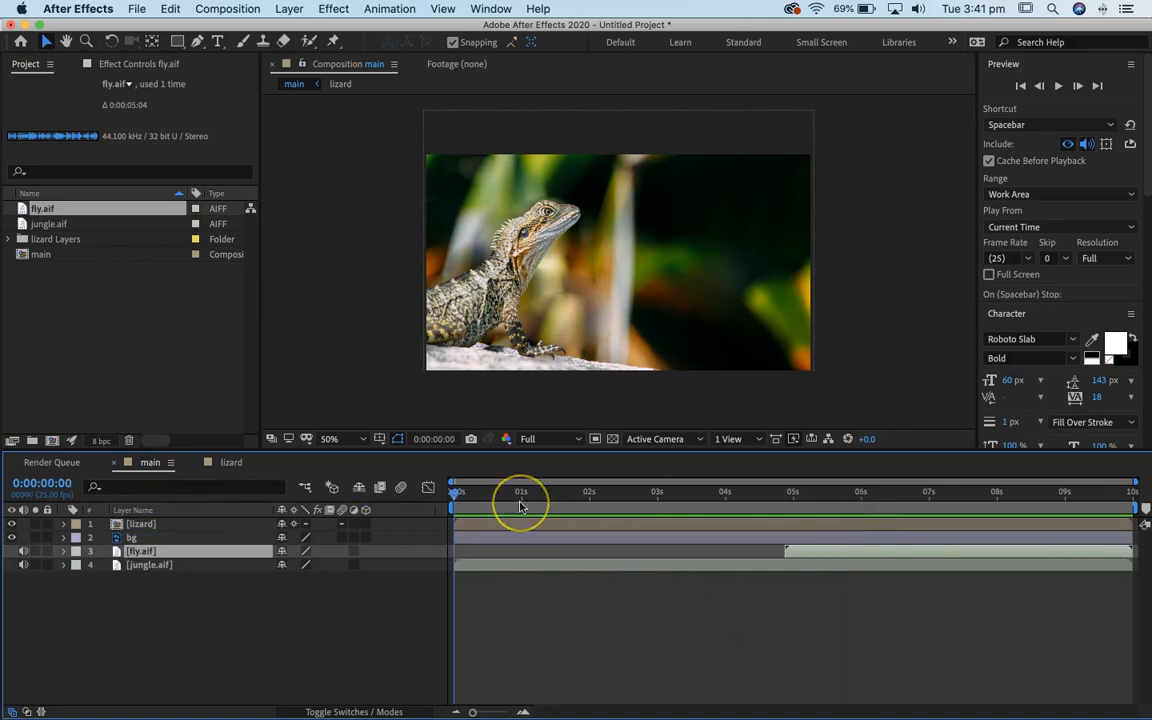
pyautogui.press('space')
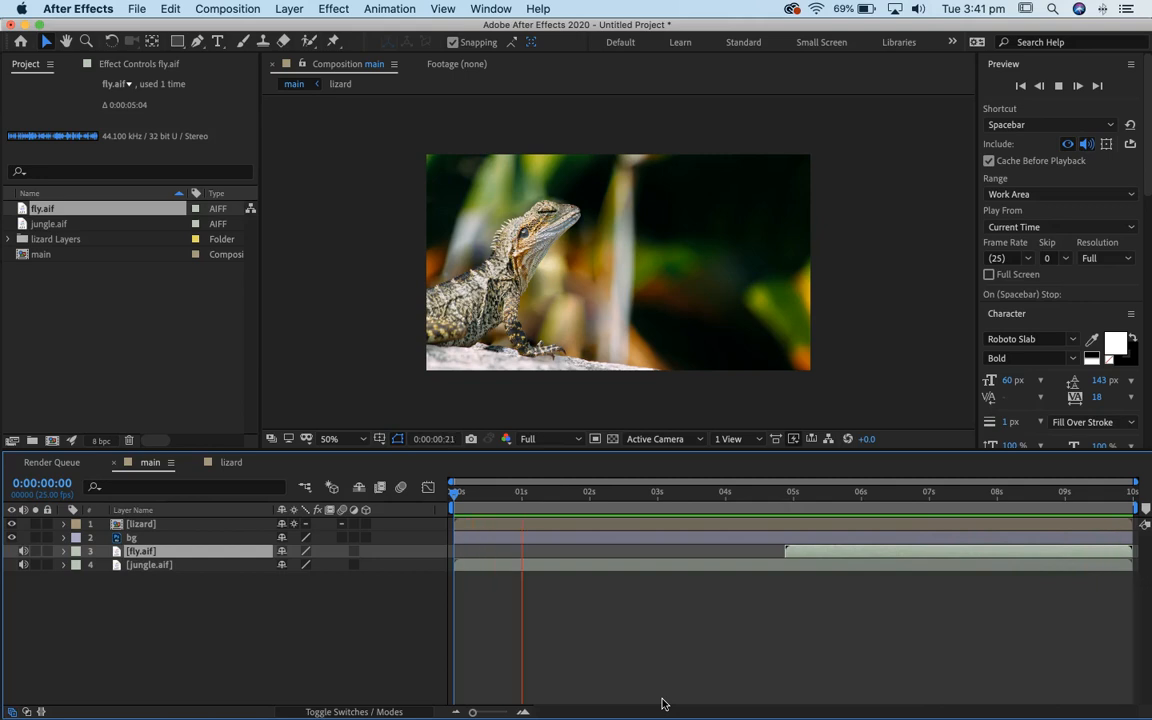
pyautogui.press('space')
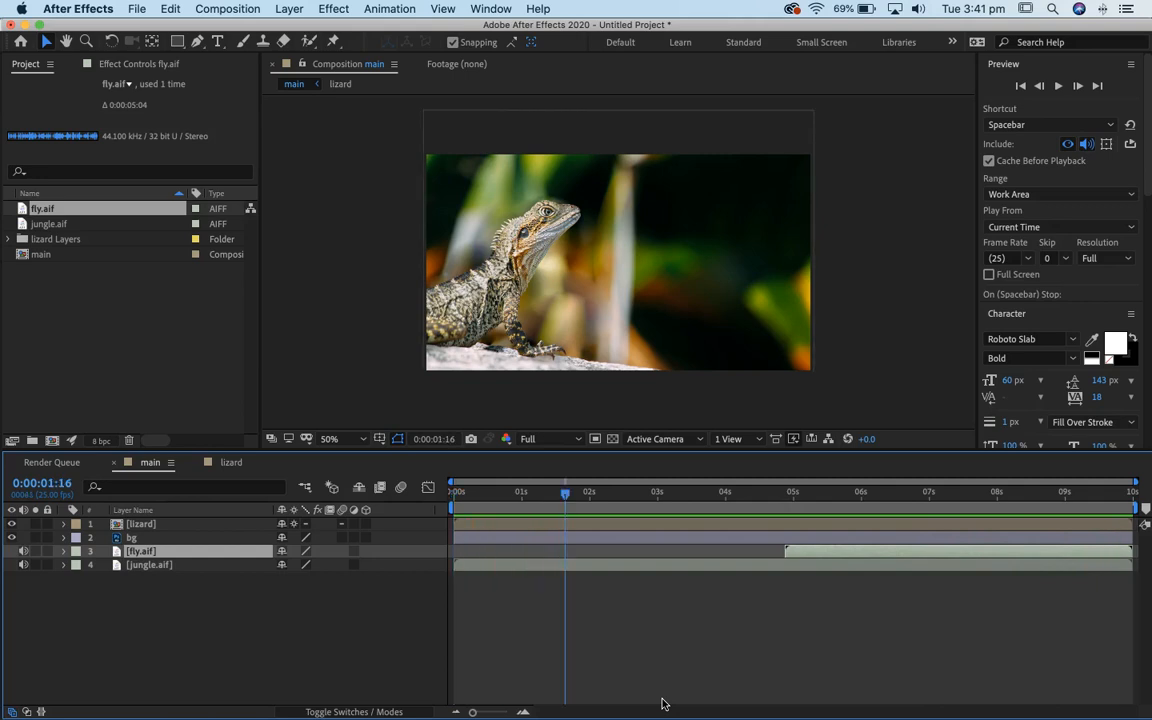